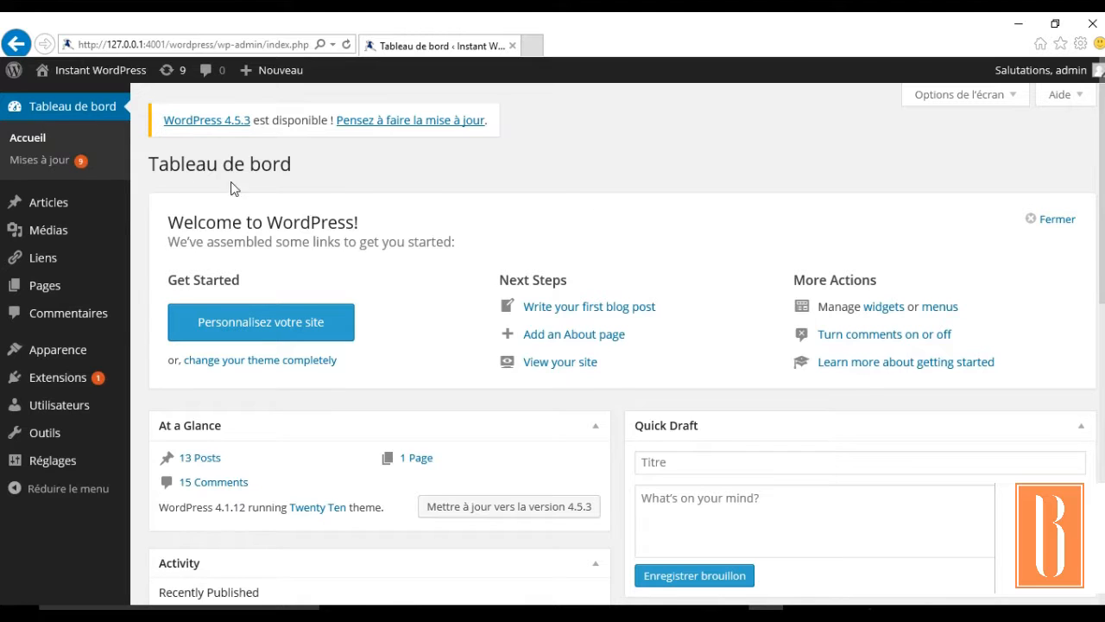
- Open the list of all pages, read through the published Sample Page on the site, and return to the list
mouse_move(59, 292)
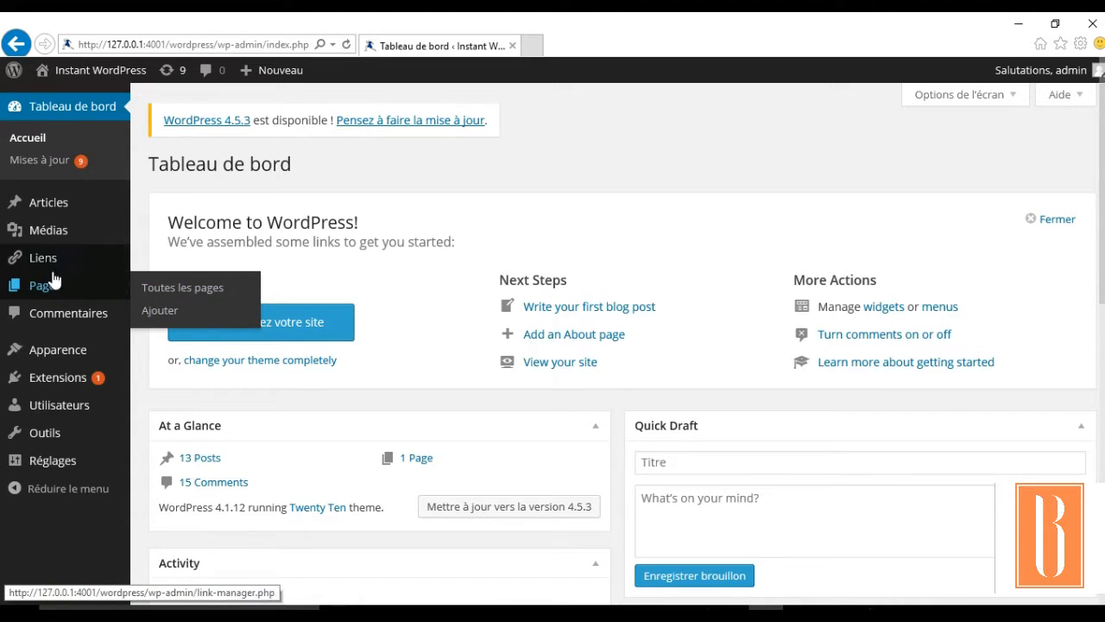
left_click(49, 293)
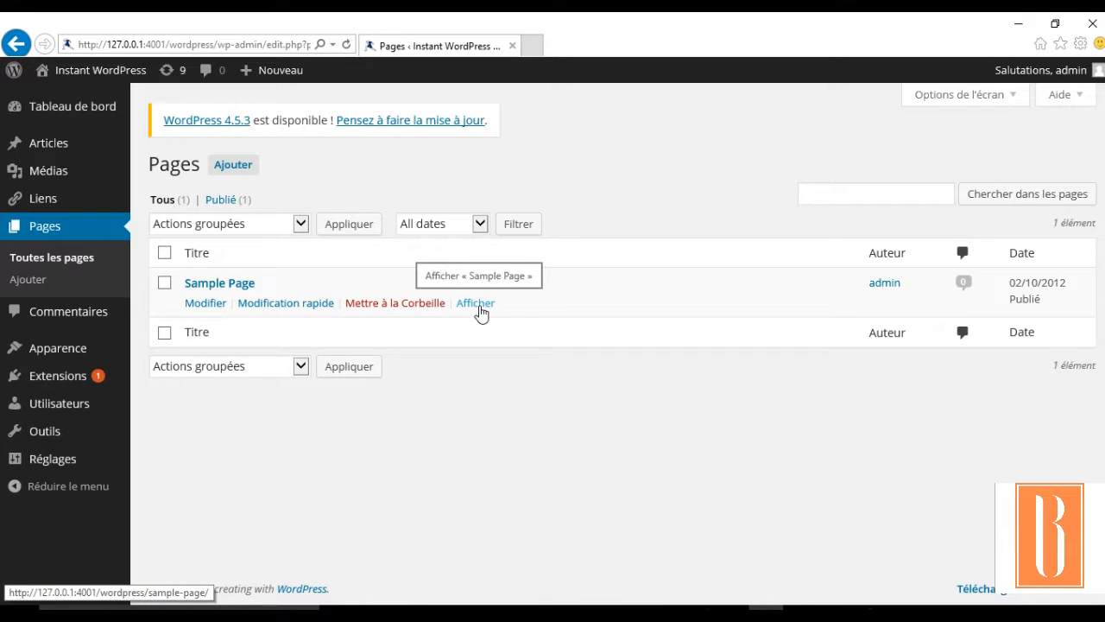
left_click(480, 309)
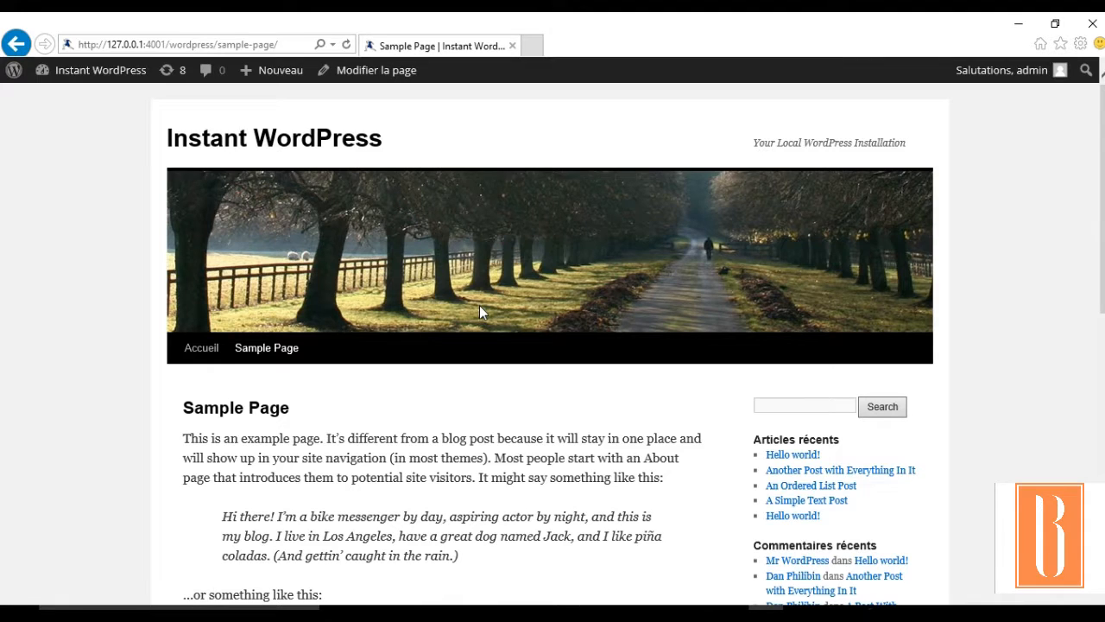
scroll(448, 470, "down", 3)
scroll(448, 471, "down", 2)
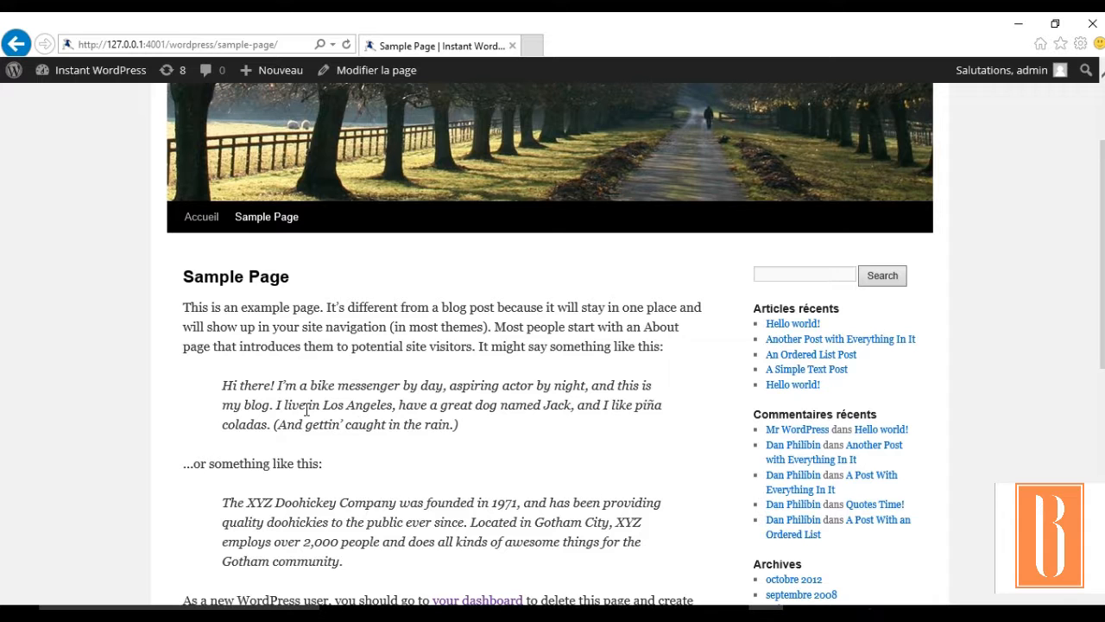
scroll(449, 495, "down", 3)
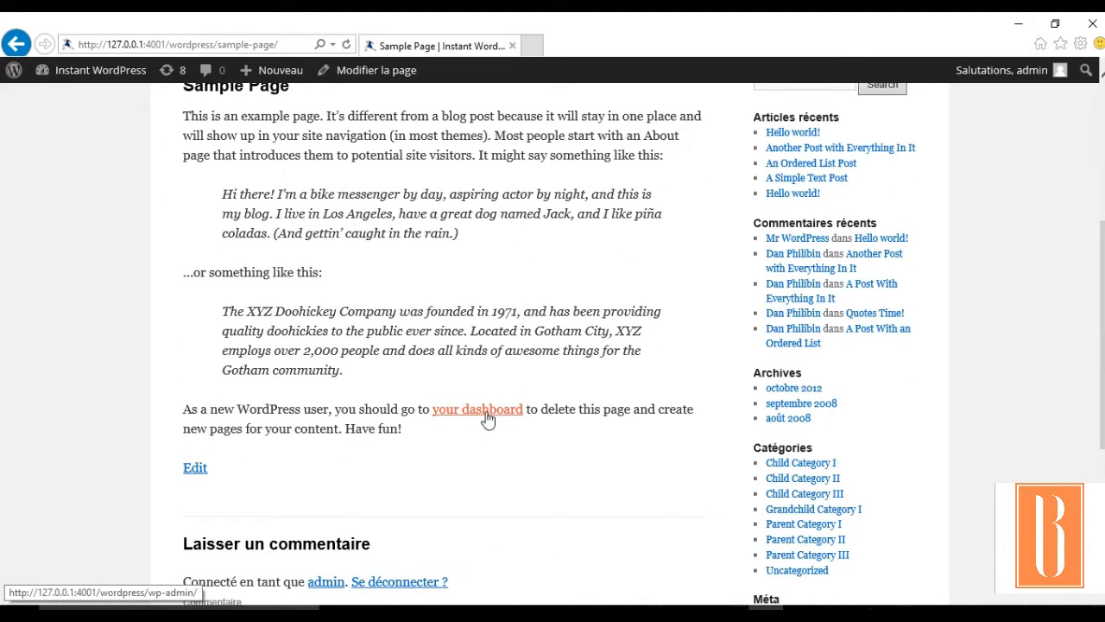
scroll(361, 296, "up", 3)
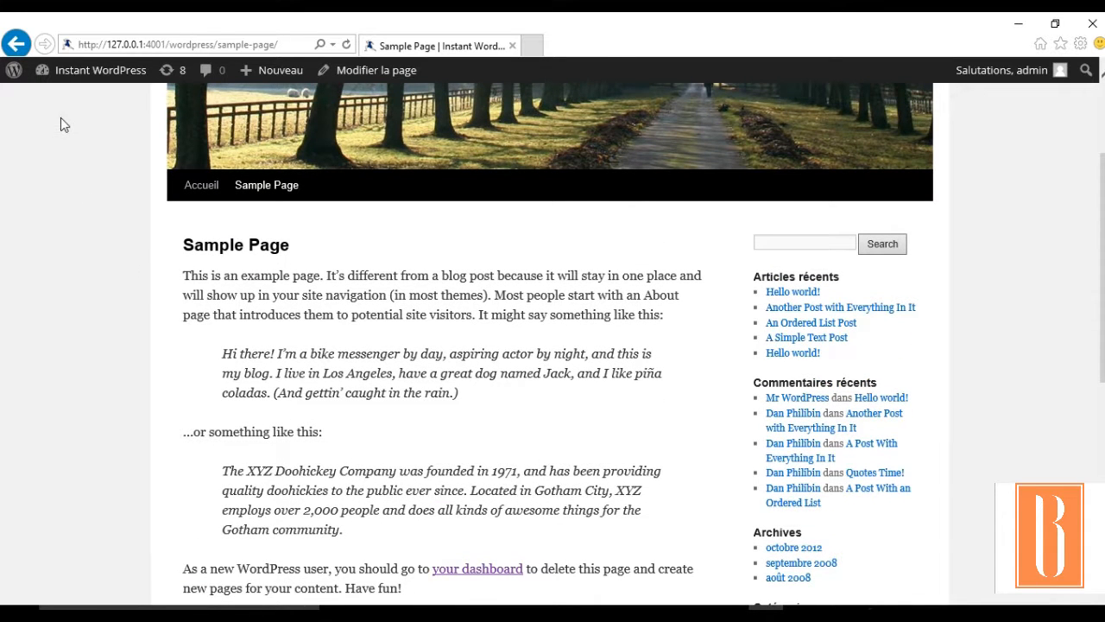
left_click(16, 44)
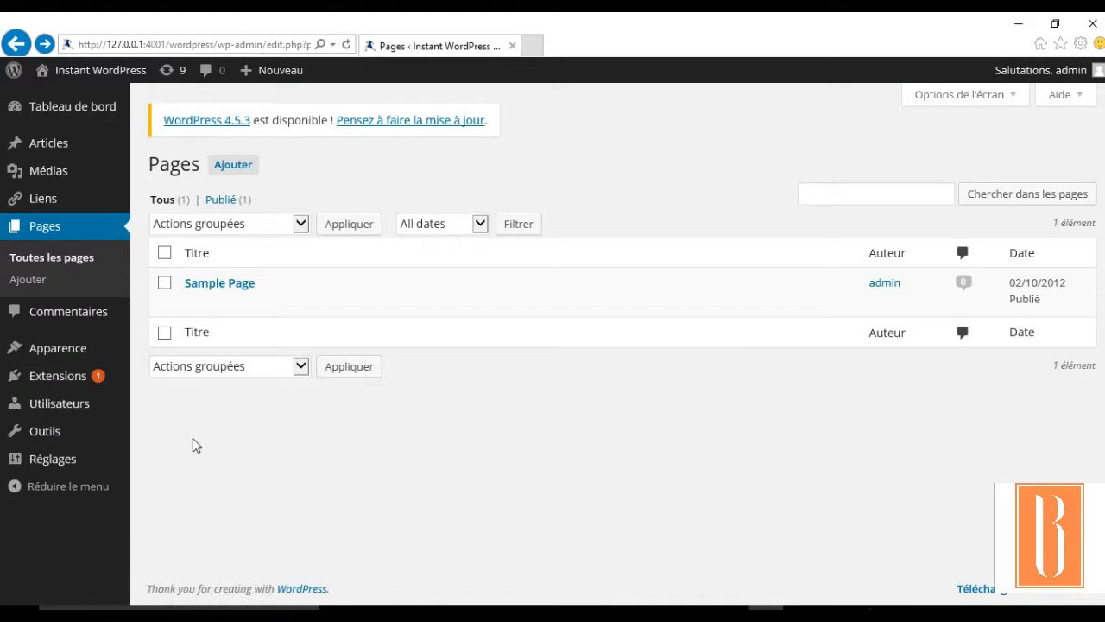
- Select Sample Page in the pages list and move it to the trash
mouse_move(246, 302)
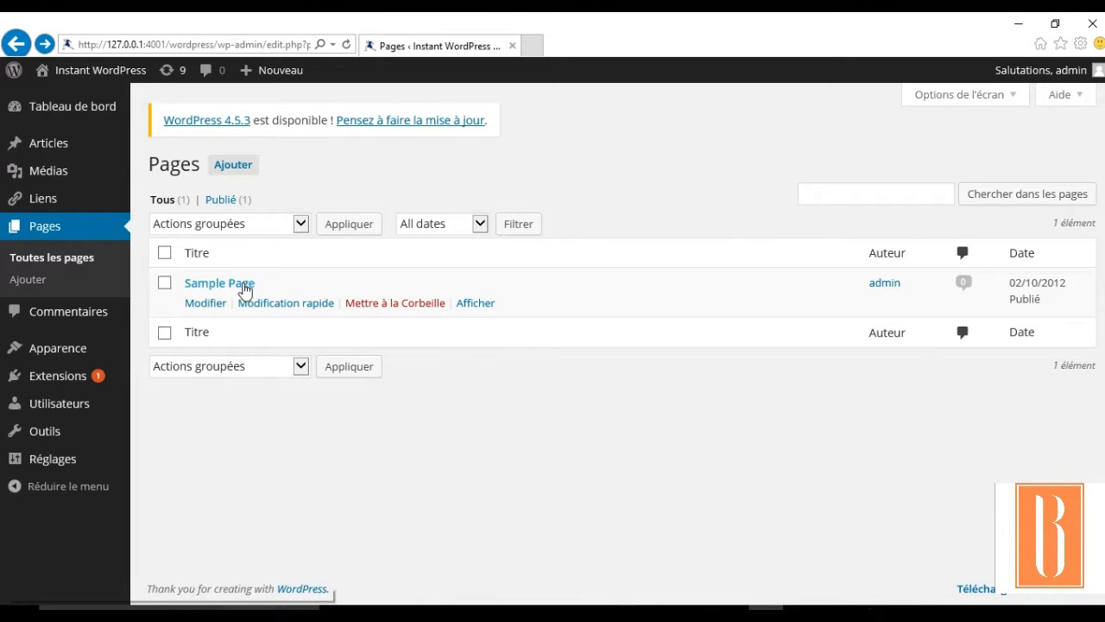
left_click(164, 285)
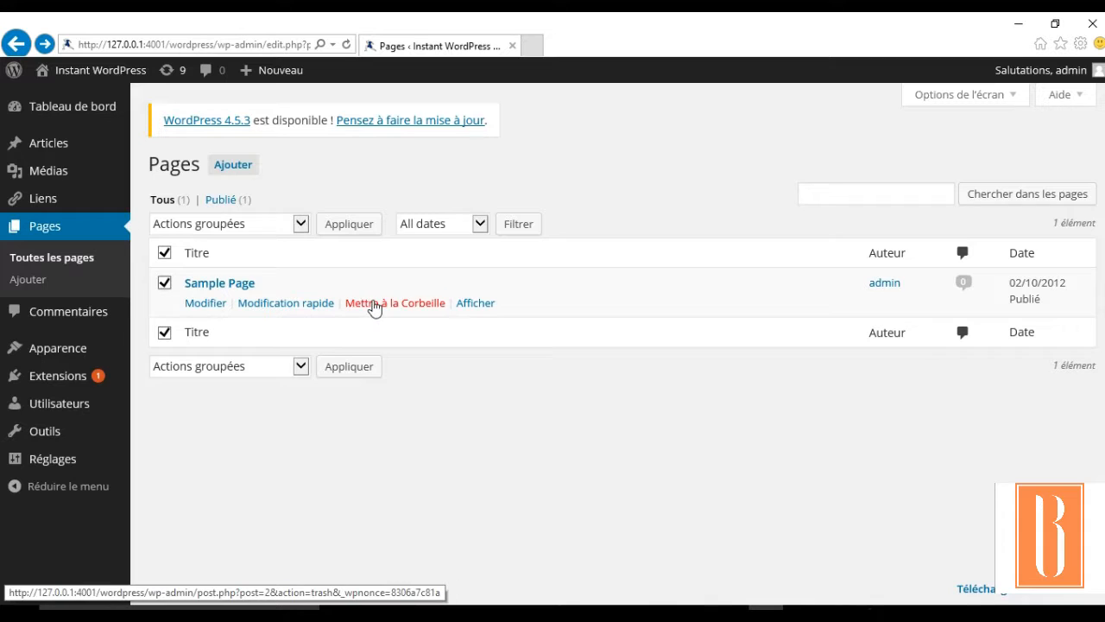
left_click(373, 305)
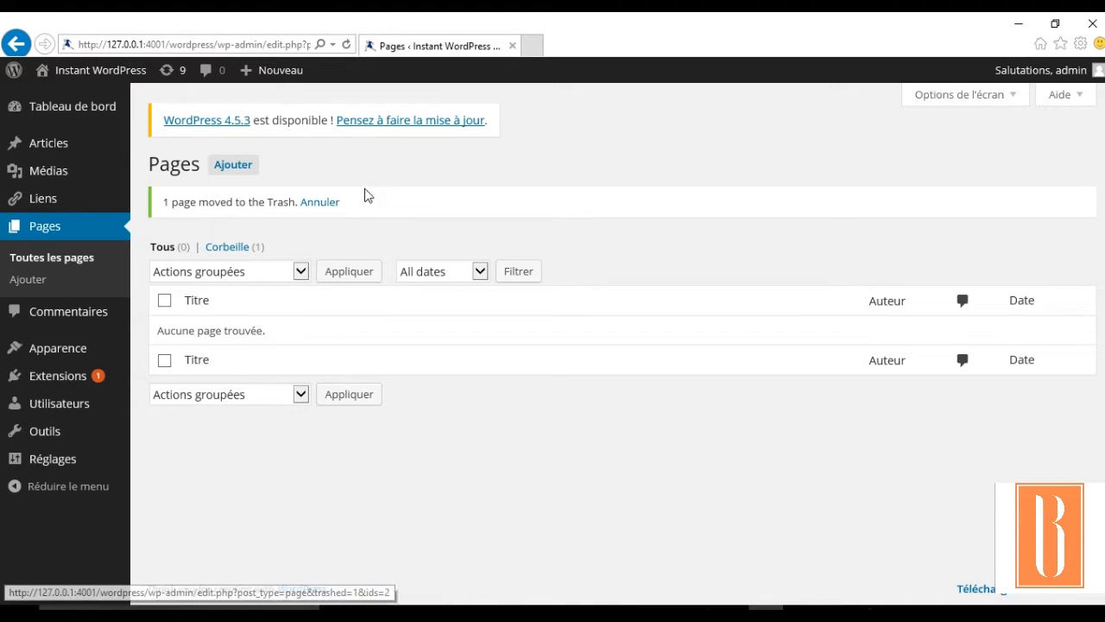
- Add a new page titled "A Propos" and place the cursor in its empty body
left_click(241, 173)
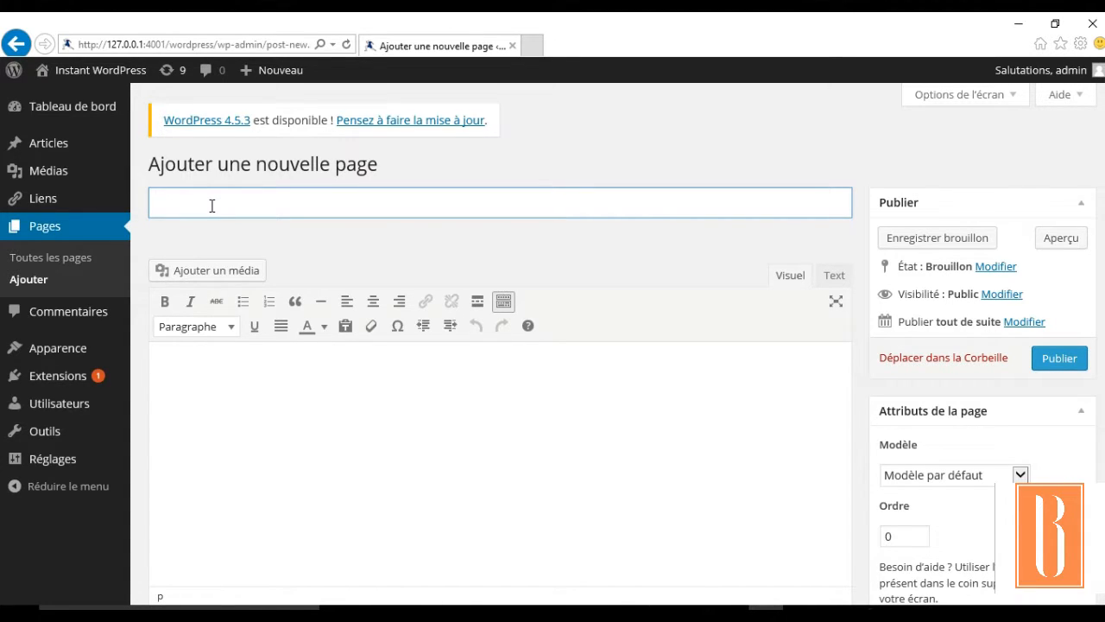
type("A Propos")
left_click(188, 369)
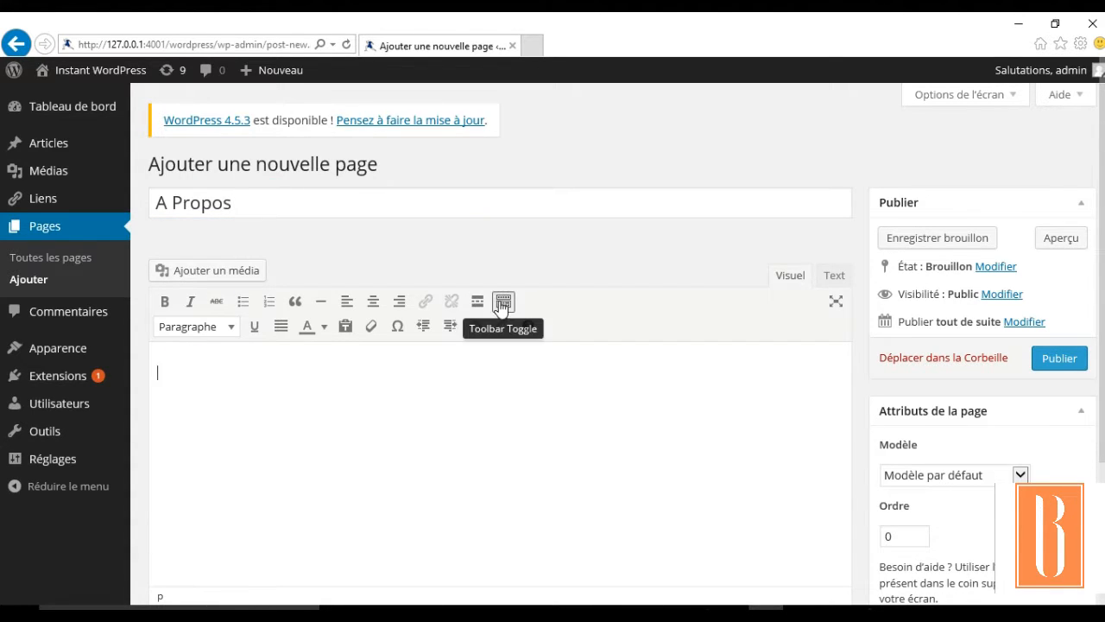
- Hide the editor's second row of formatting tools and fill the page body with three paragraphs of Lorem ipsum text
left_click(503, 300)
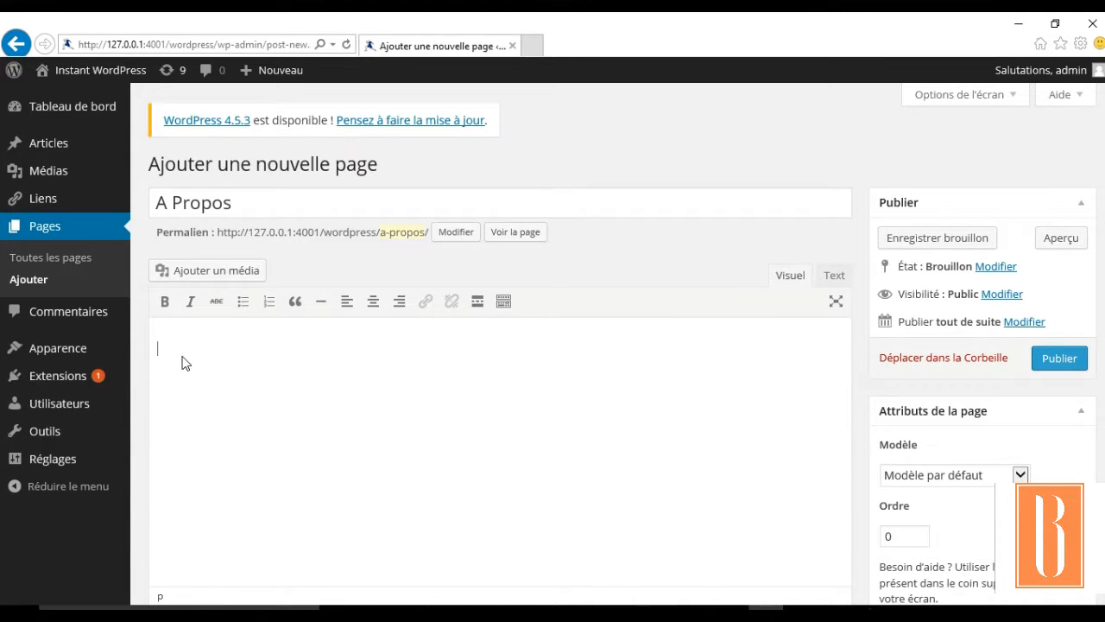
type("Lorem ipsum dolor sit amet, consectetur adipiscing elit. In tempus lacinia augue, commodo imperdiet nibh cursus egestas. Vivamus maximus odio at felis efficitur, in efficitur sapien semper. Cras bibendum condimentum diam id vehicula. In ac ante et nibh dapibus sollicitudin mollis accumsan ipsum. Nam luctus augue non dui congue dictum. Curabitur vel consectetur lectus, non posuere quam. Nullam lectus nisl, fringilla sit amet odio faucibus, placerat posuere tellus. Fusce tellus purus, dictum vitae justo et, interdum mollis arcu. Vivamus ac purus accumsan, interdum tortor quis, molestie urna. Aliquam augue magna, ornare sed elementum ac, congue vel nunc. Nam a neque nec lacus porttitor tincidunt.  Pellentesque elementum auctor urna, id vestibulum mi aliquam sit amet. Ut facilisis, sem quis posuere aliquet, justo sem volutpat elit, nec semper dui erat ut velit. Curabitur pulvinar ligula finibus metus molestie dictum vitae at enim. Integer sit amet rhoncus purus, a condimentum tellus. Quisque turpis lorem, gravida id mi quis, pulvinar imperdiet justo. Etiam sit amet diam sed leo pretium maximus sed quis dui. Quisque suscipit leo sollicitudin diam egestas dapibus. Curabitur consectetur ornare tortor, sed fringilla eros euismod non.  Duis a vulputate ante. Aenean vitae massa quis purus facilisis accumsan. Praesent at tellus in orci suscipit porttitor id non tellus. Nunc quis venenatis velit, vel finibus purus. Aenean scelerisque congue tellus non cursus. Mauris id placerat felis. Maecenas ultrices leo vel cursus rutrum.")
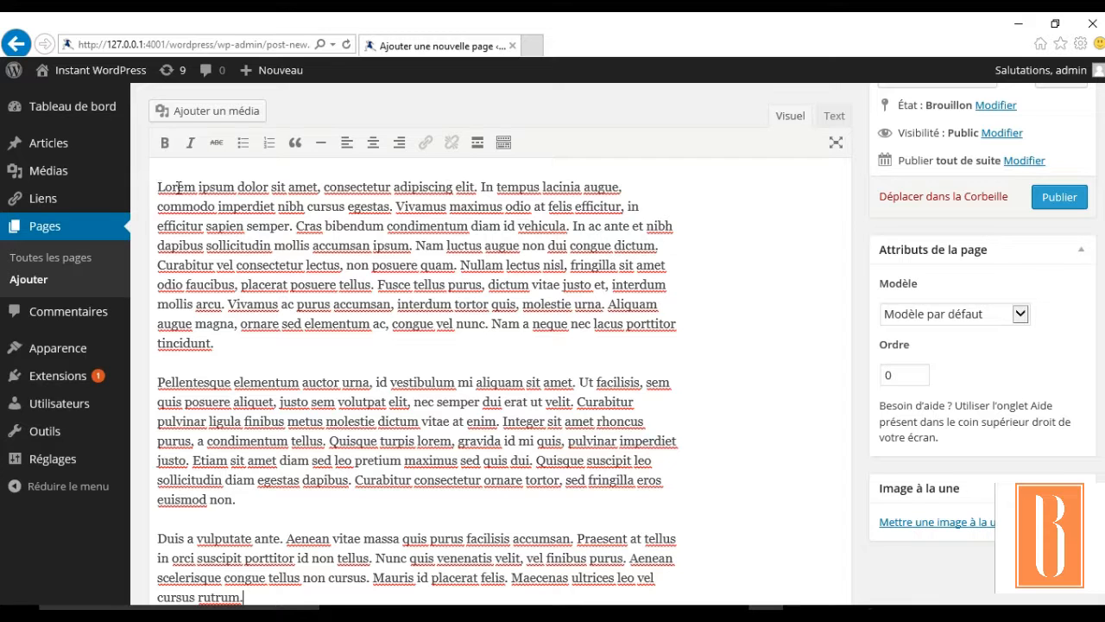
scroll(442, 300, "down", 1)
- Make the words "Lorem ipsum" at the start of the first paragraph bold
scroll(442, 300, "up", 2)
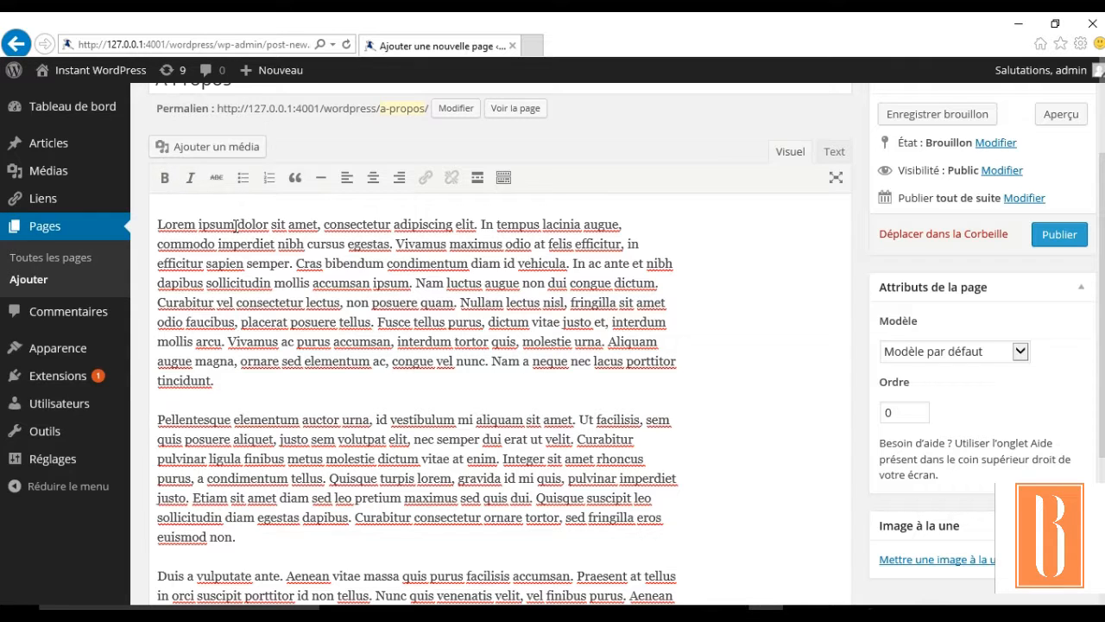
left_click_drag(234, 225, 158, 226)
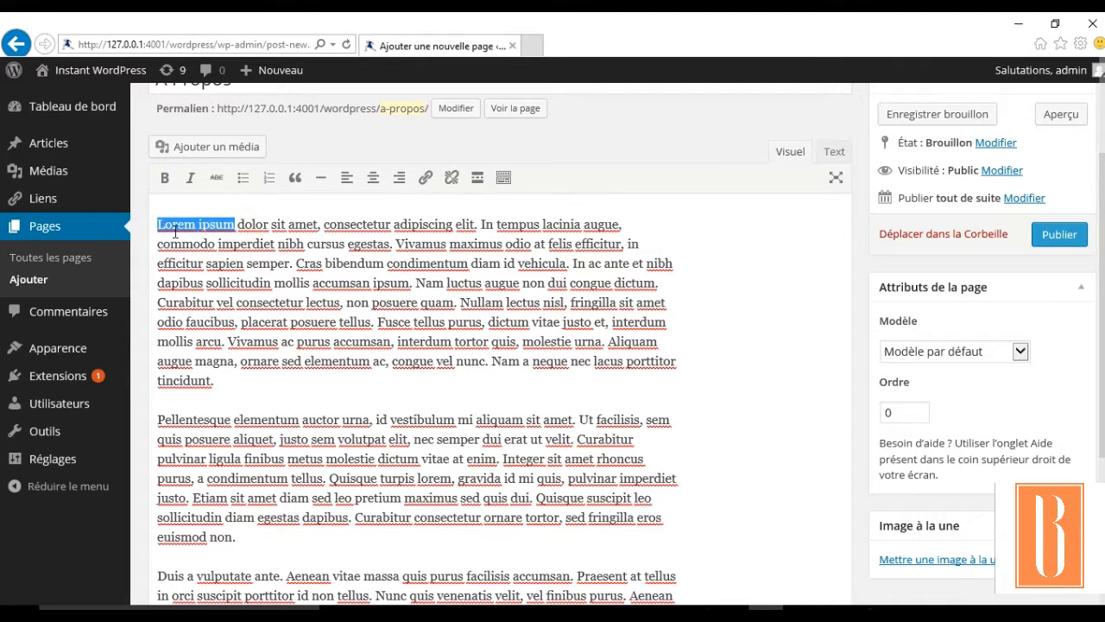
left_click(166, 178)
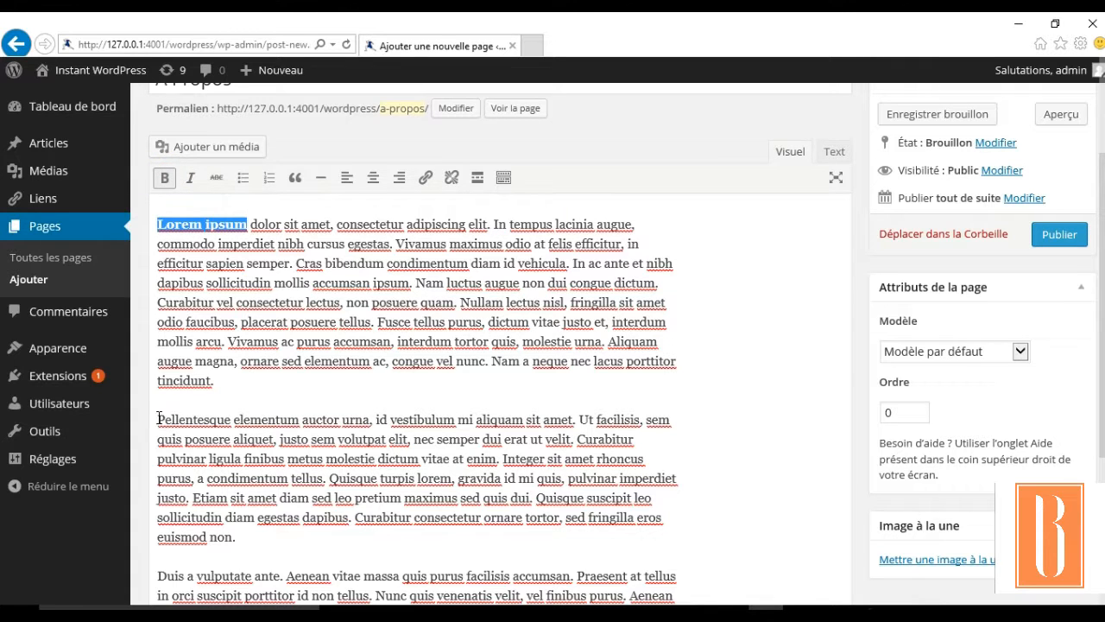
- Italicize "Pellentesque elementum auctor urna" and strike through "vestibulum" in the second paragraph
left_click_drag(158, 419, 366, 429)
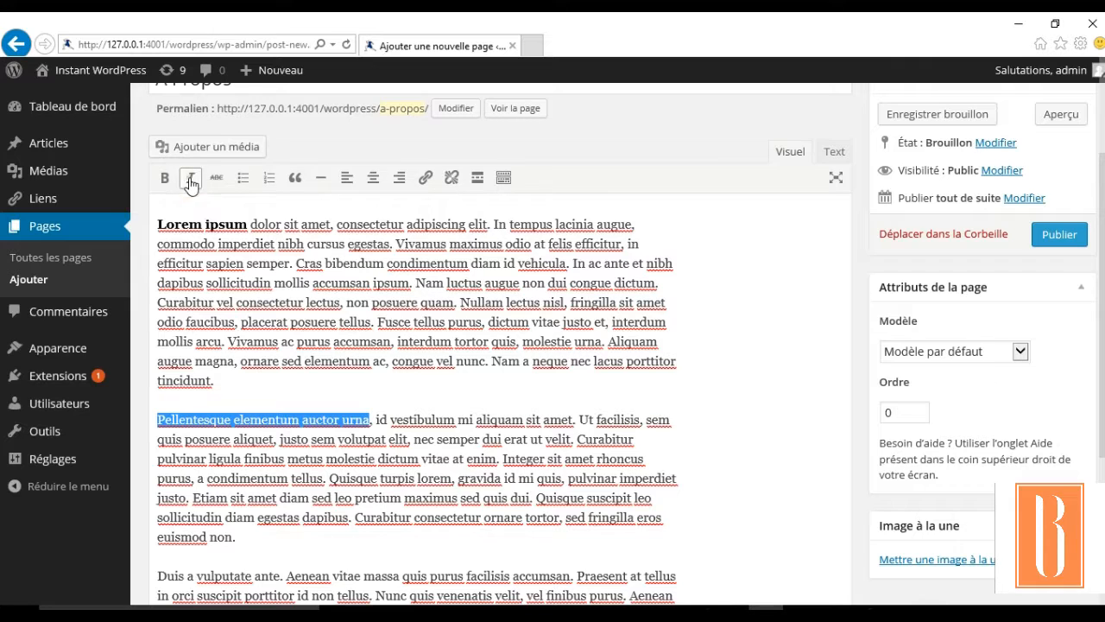
double_click(429, 419)
left_click(217, 180)
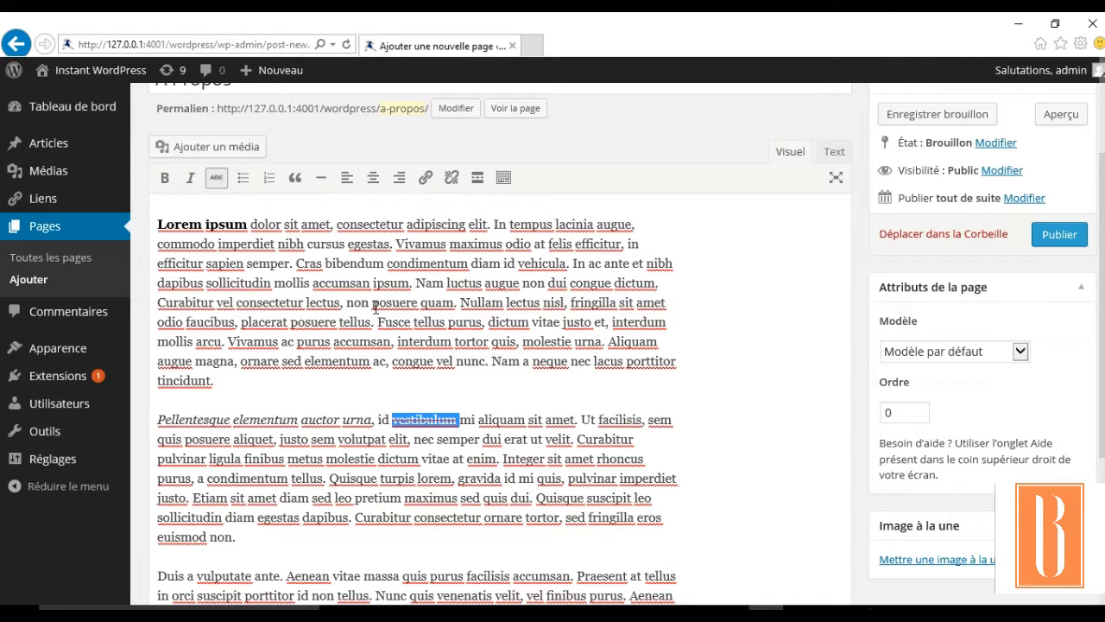
- Turn the third paragraph into a bulleted list, splitting it before "Aenean vitae", "Praesent" and "Nunc", with an empty item before "Nunc"
left_click(159, 575)
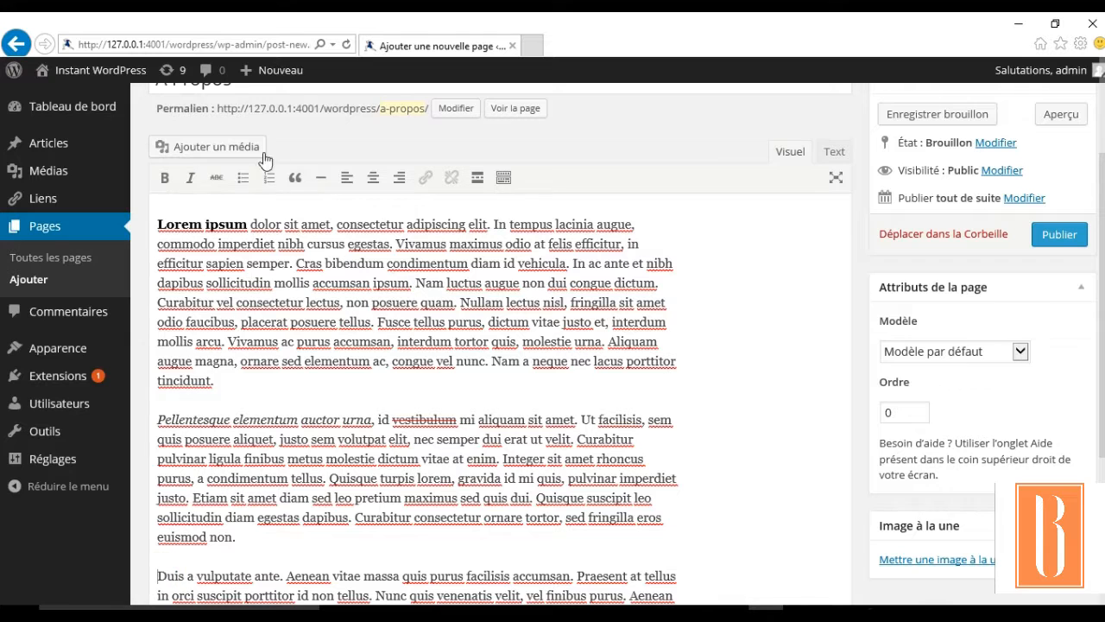
left_click(242, 179)
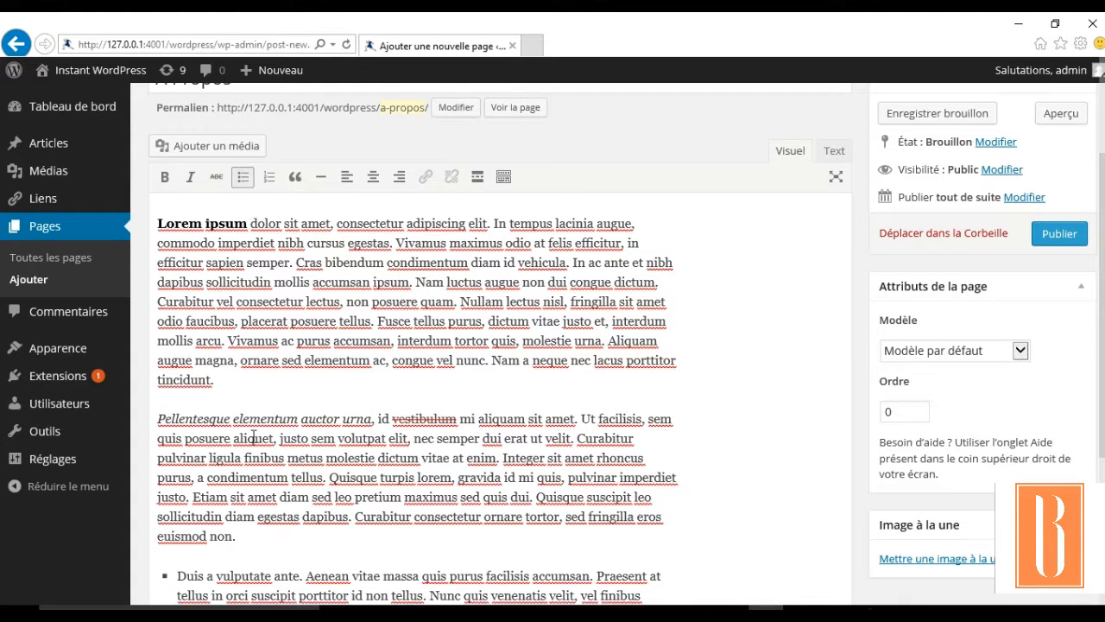
scroll(385, 475, "down", 2)
left_click(307, 471)
key("Return")
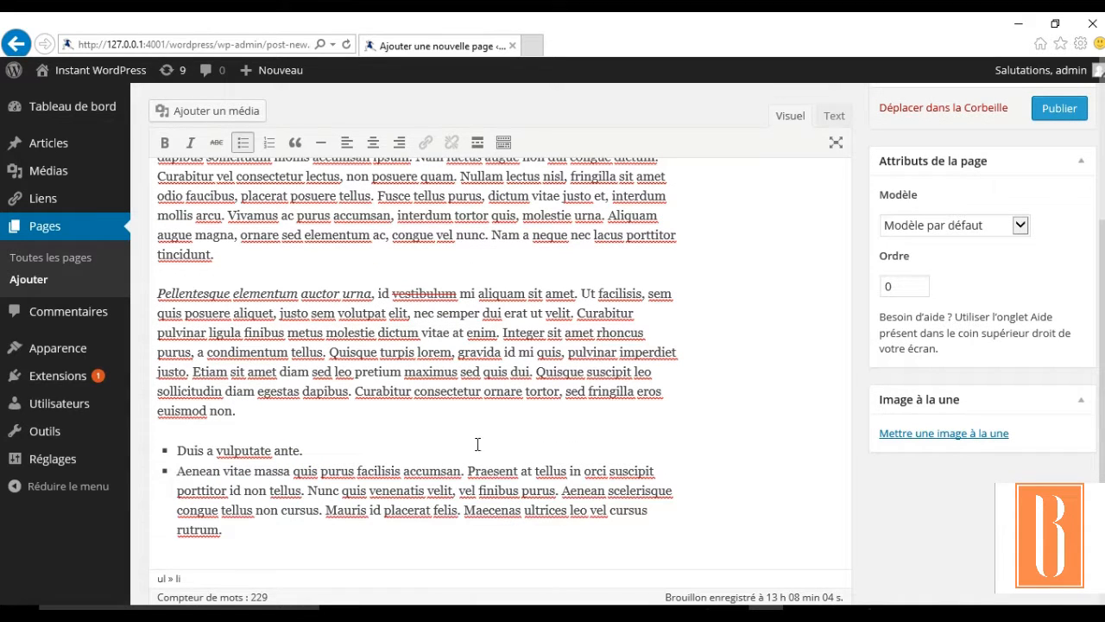
left_click(468, 470)
key("Return")
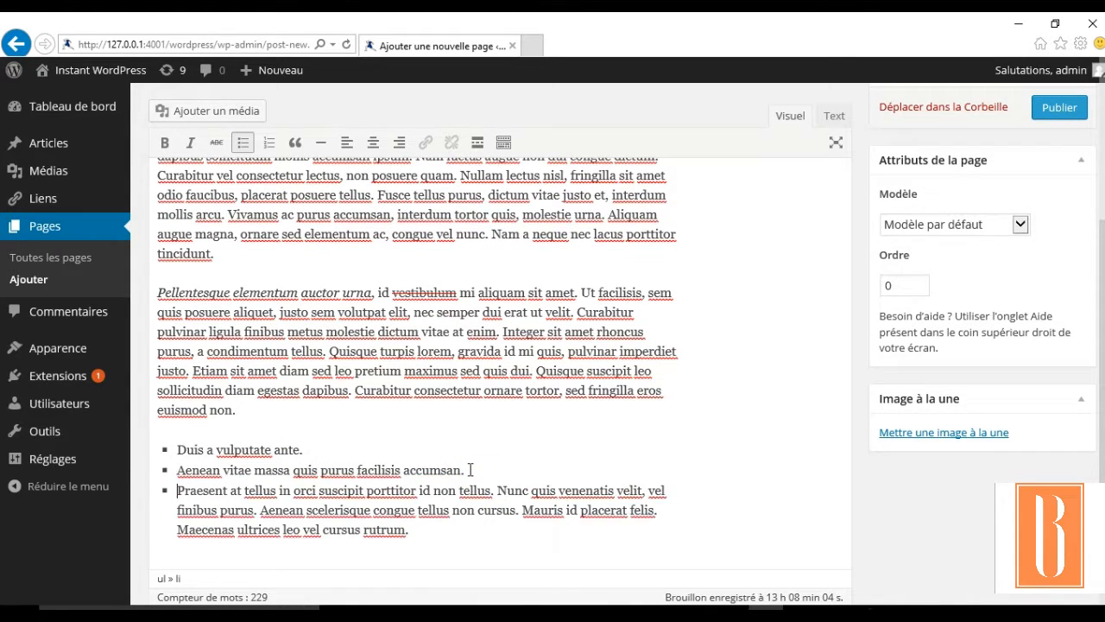
left_click(499, 489)
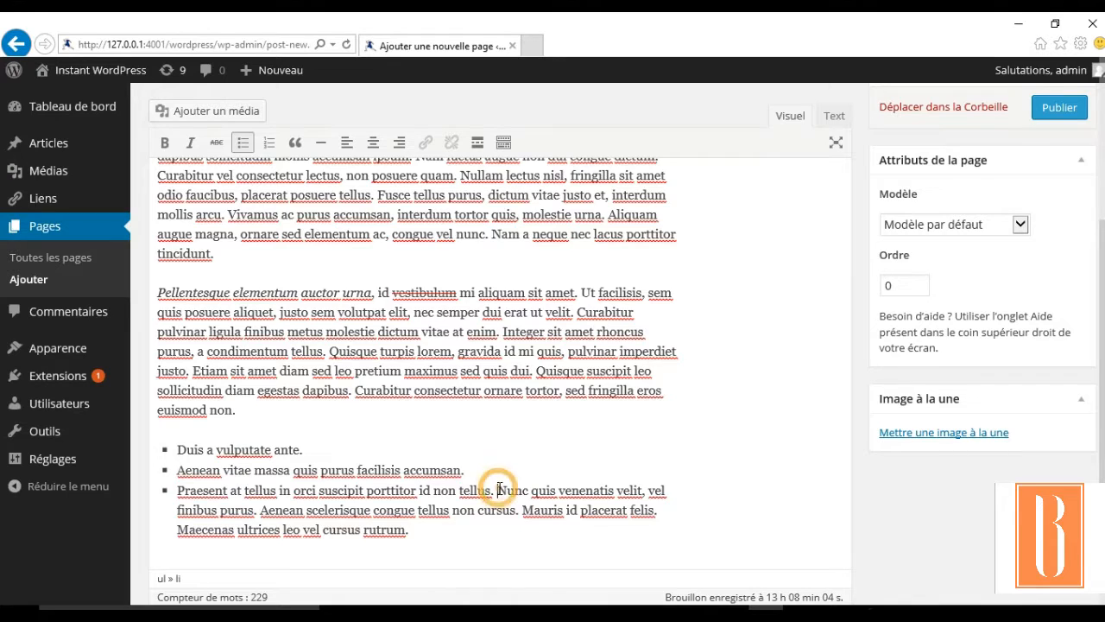
key("Return")
key("Return")
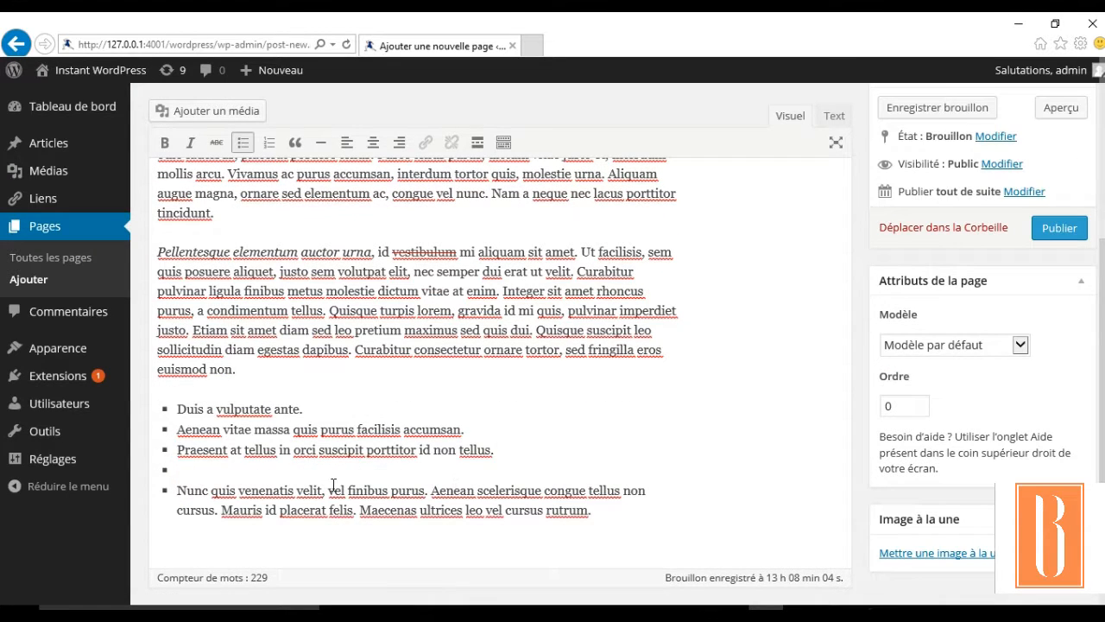
- Remove the bullets from the empty item and the "Nunc quis venenatis" text, and delete the extra blank line between them
left_click(286, 477)
left_click(245, 144)
left_click(183, 491)
left_click(242, 142)
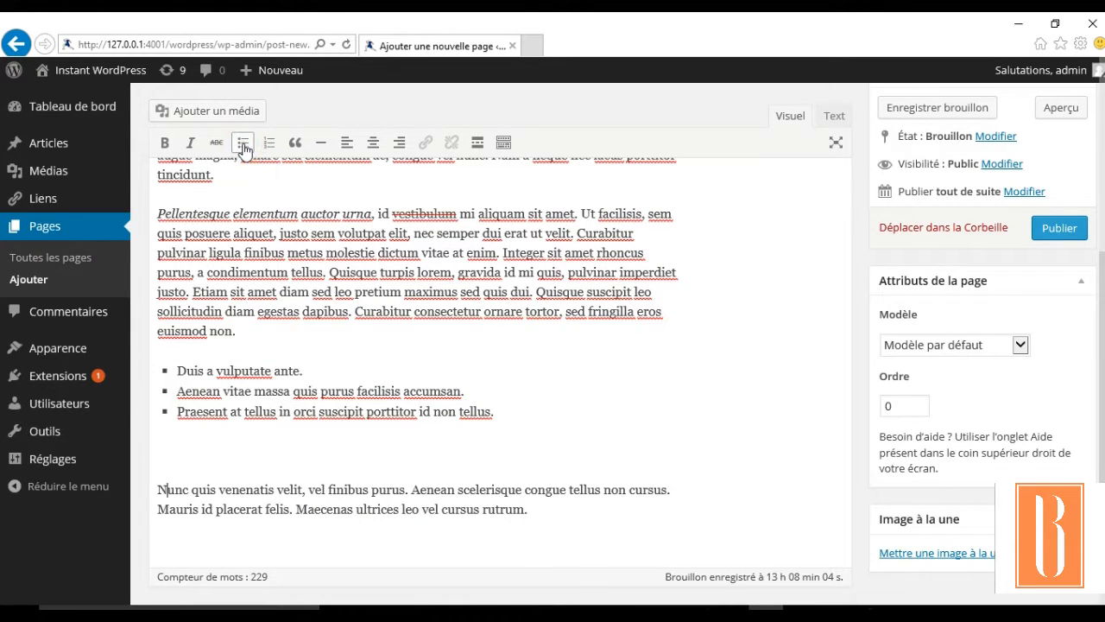
left_click(156, 461)
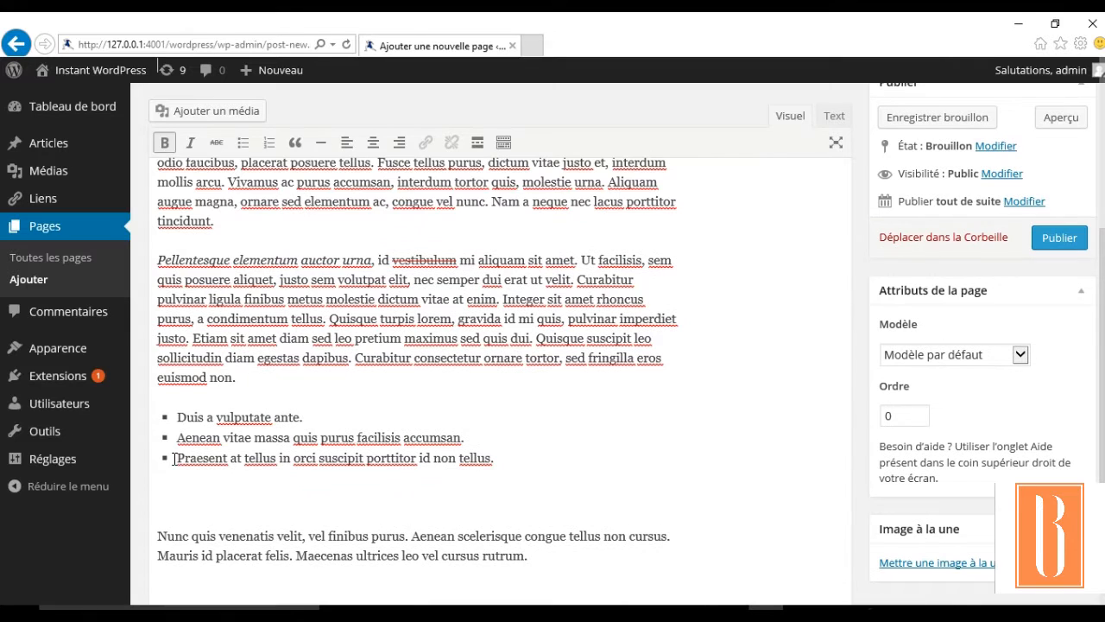
left_click(170, 506)
key("BackSpace")
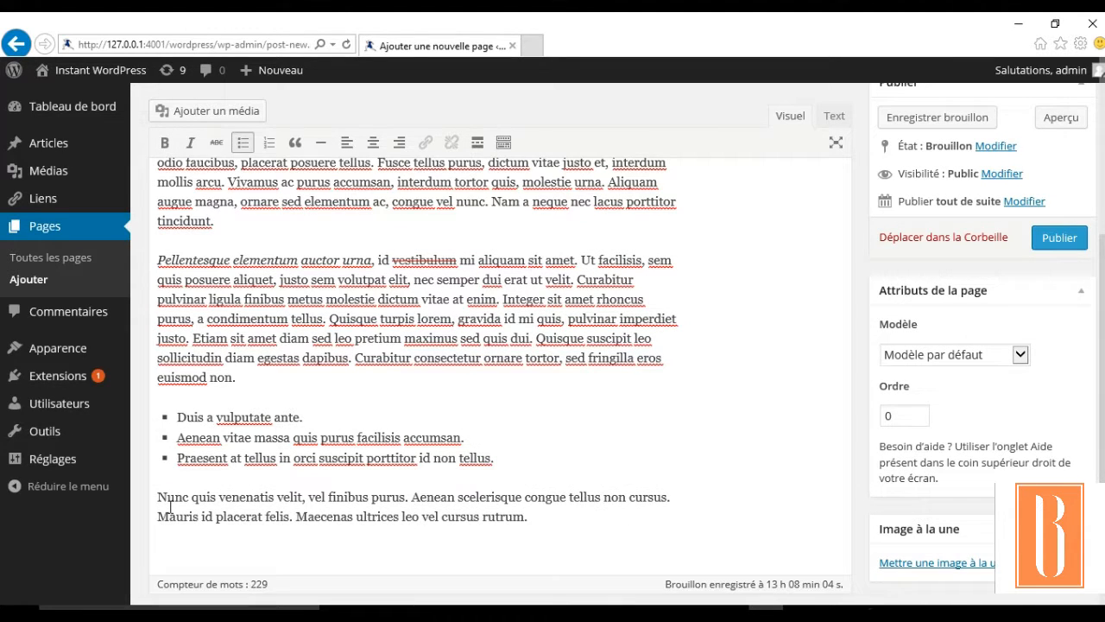
- Convert the "Nunc quis venenatis" paragraph into a numbered list, splitting it before "Aenean scelerisque" and "Mauris"
left_click(160, 499)
left_click(269, 142)
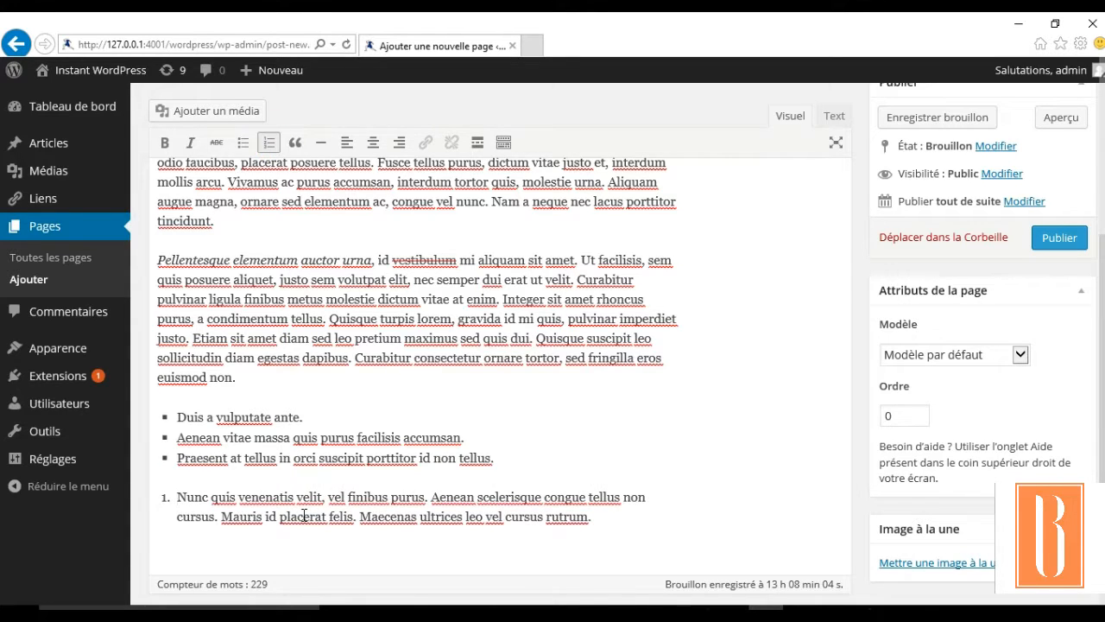
left_click(431, 497)
key("Return")
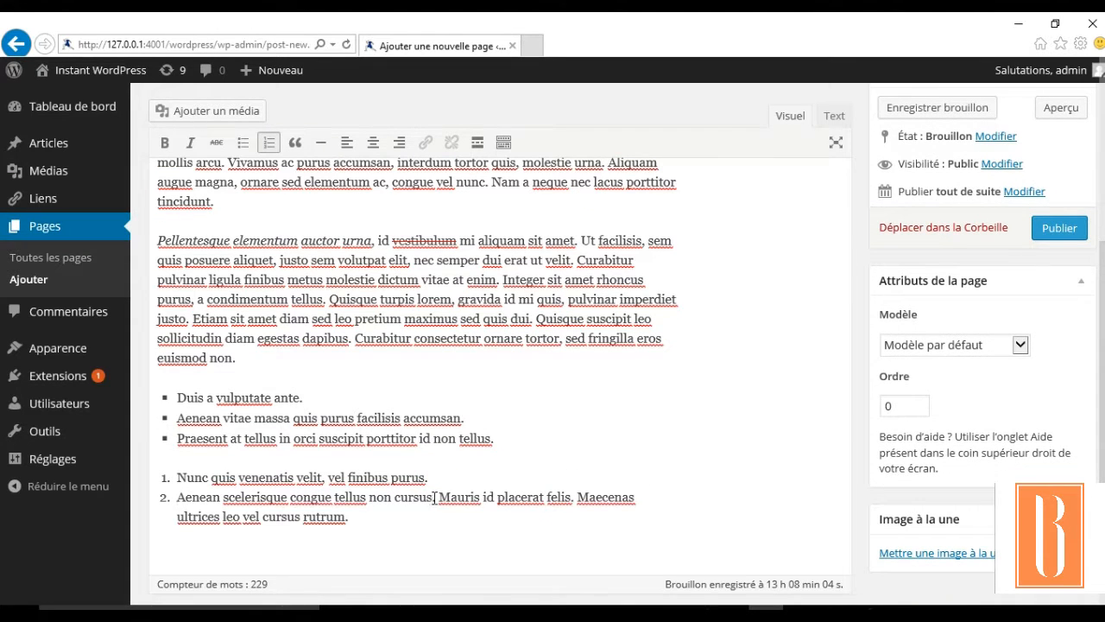
left_click(441, 499)
key("Return")
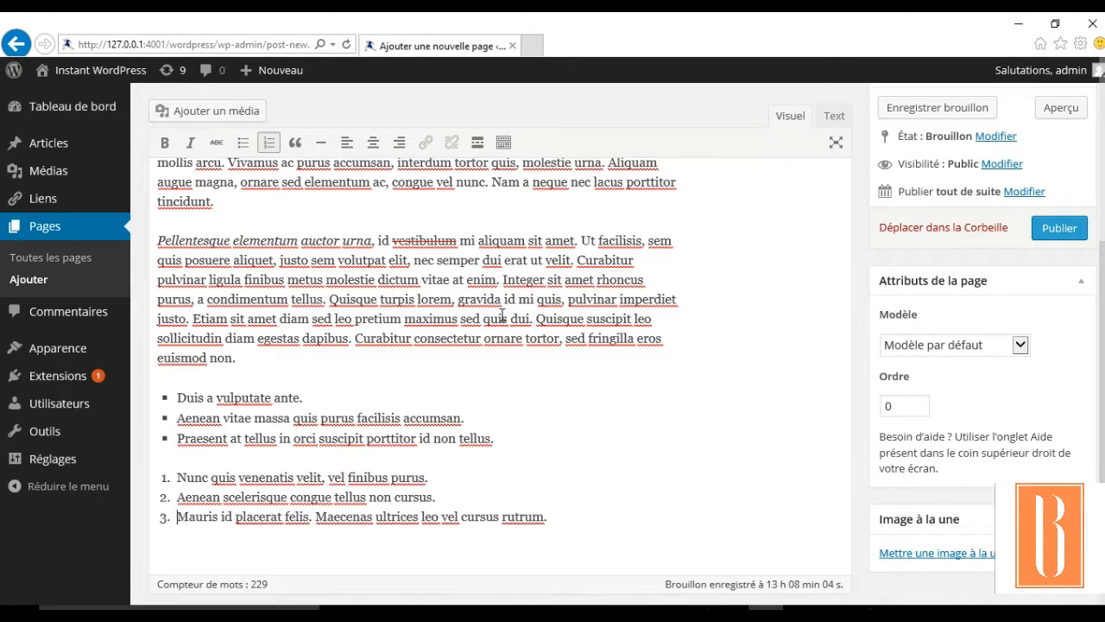
- Split the second paragraph before "Quisque suscipit leo" and format the new paragraph as a blockquote
left_click(540, 319)
key("Return")
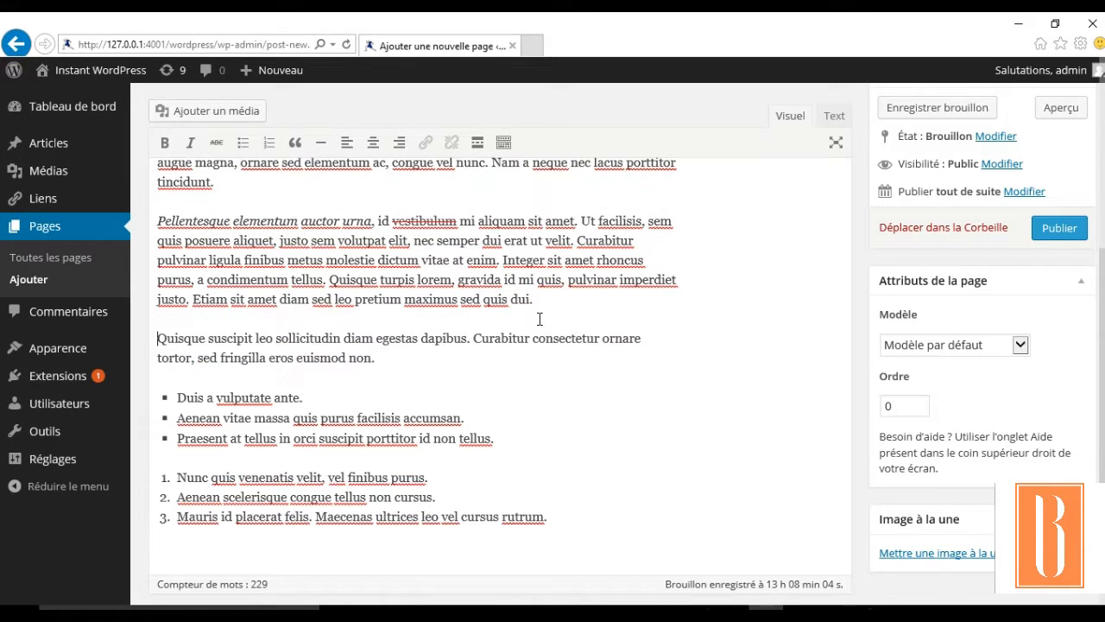
triple_click(386, 366)
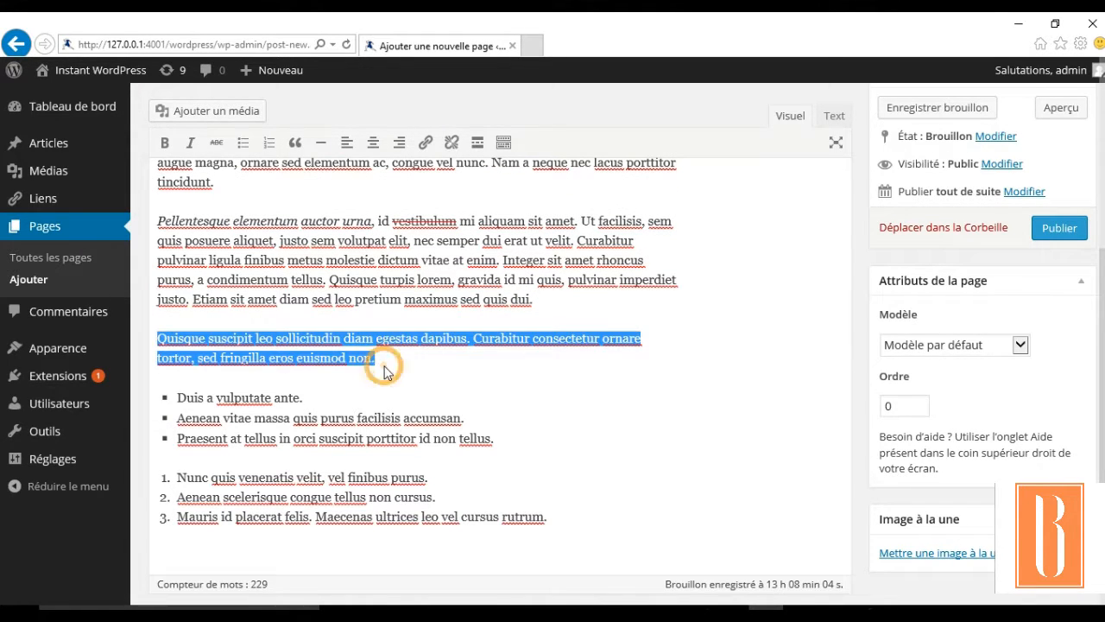
left_click(295, 145)
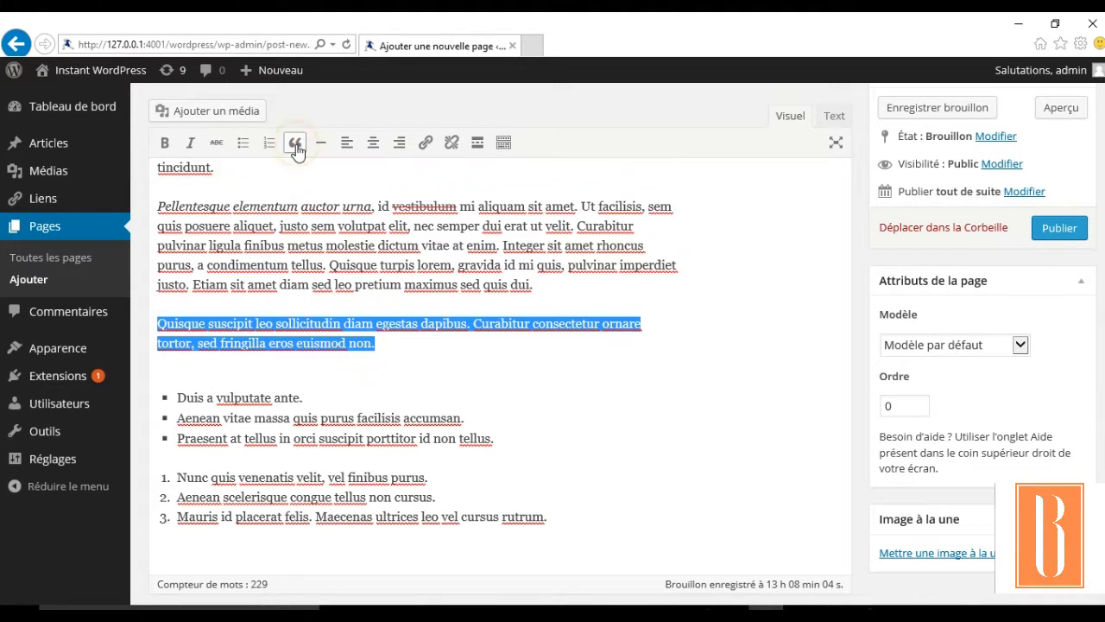
left_click(209, 334)
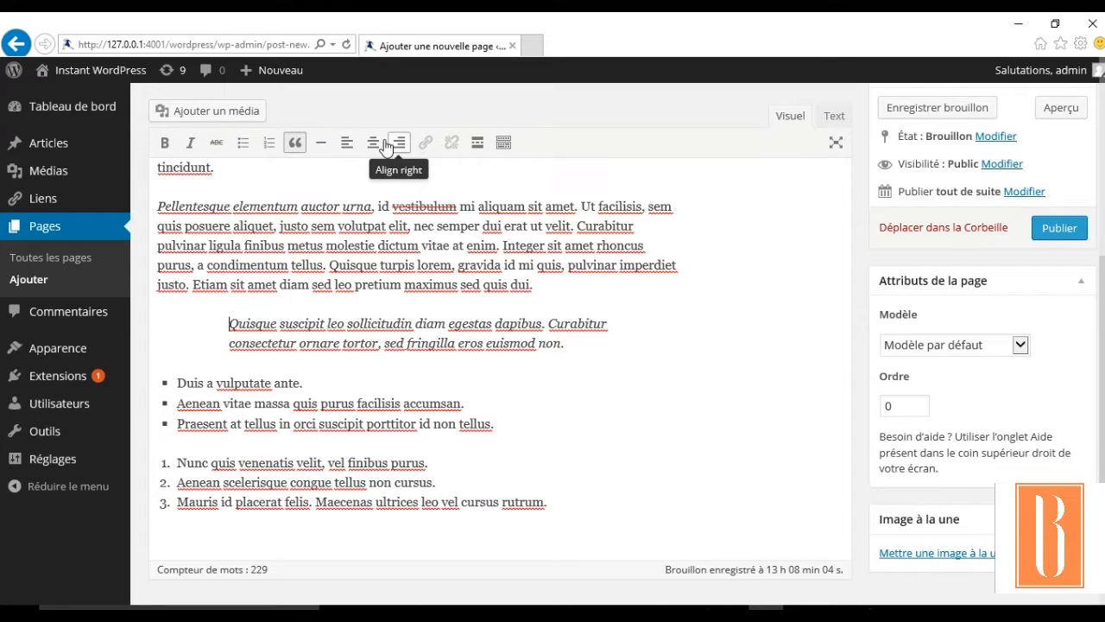
double_click(509, 207)
left_click(425, 143)
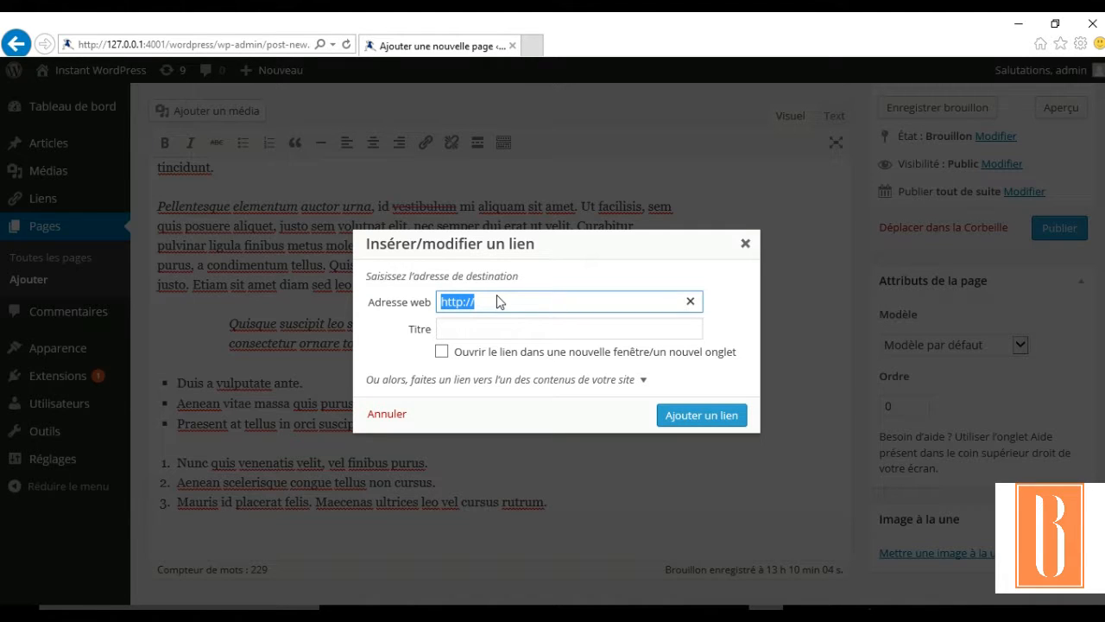
left_click(498, 302)
type("www.google")
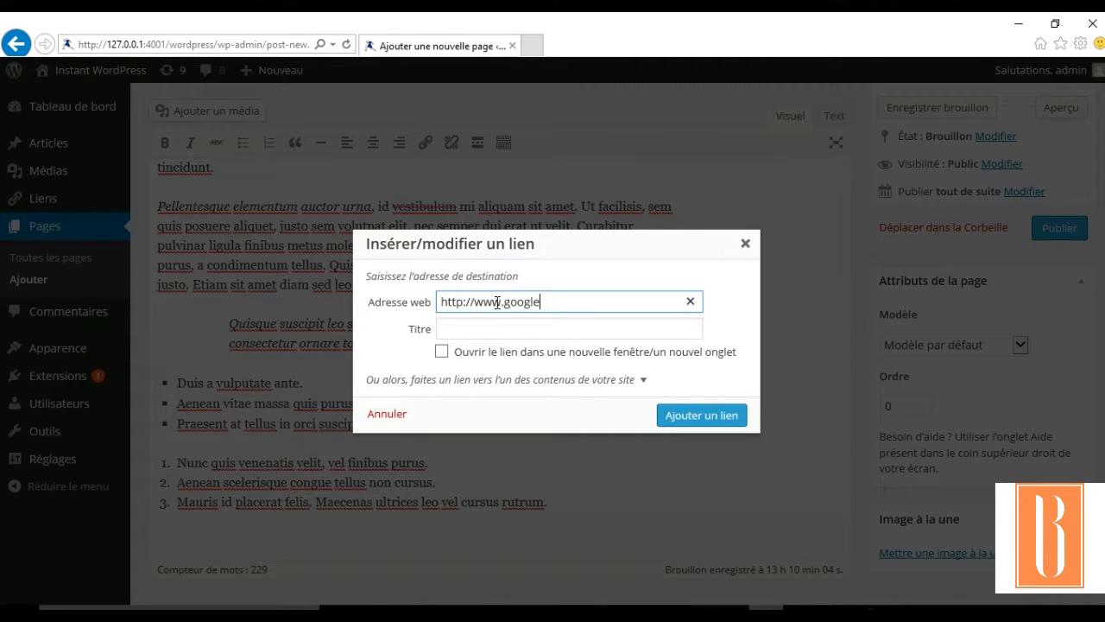
type(".com")
left_click(442, 356)
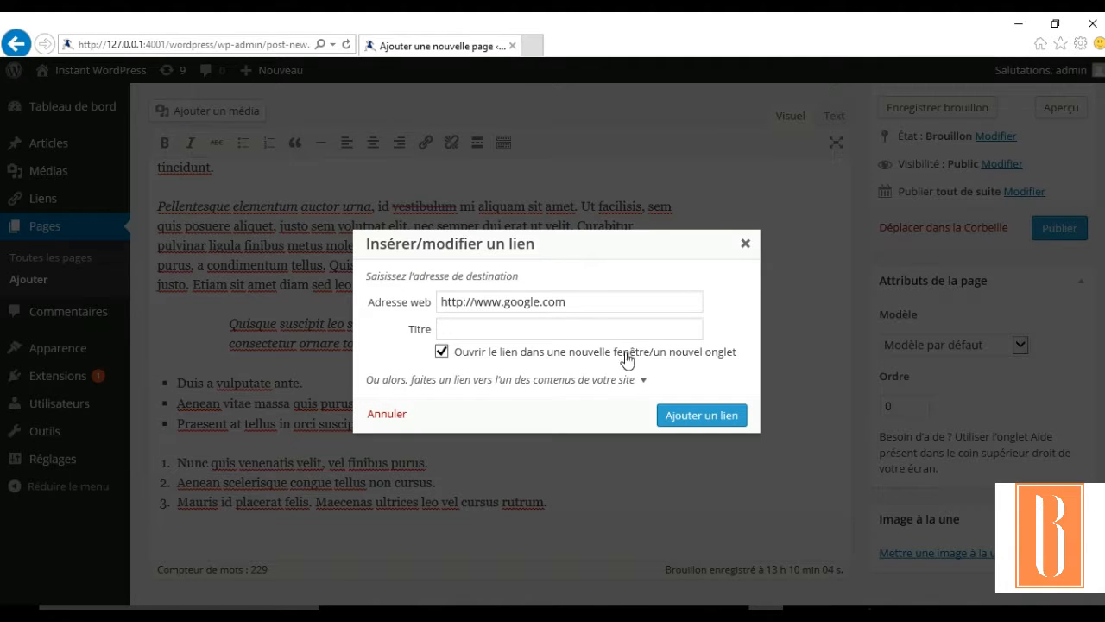
left_click(575, 327)
type("Google")
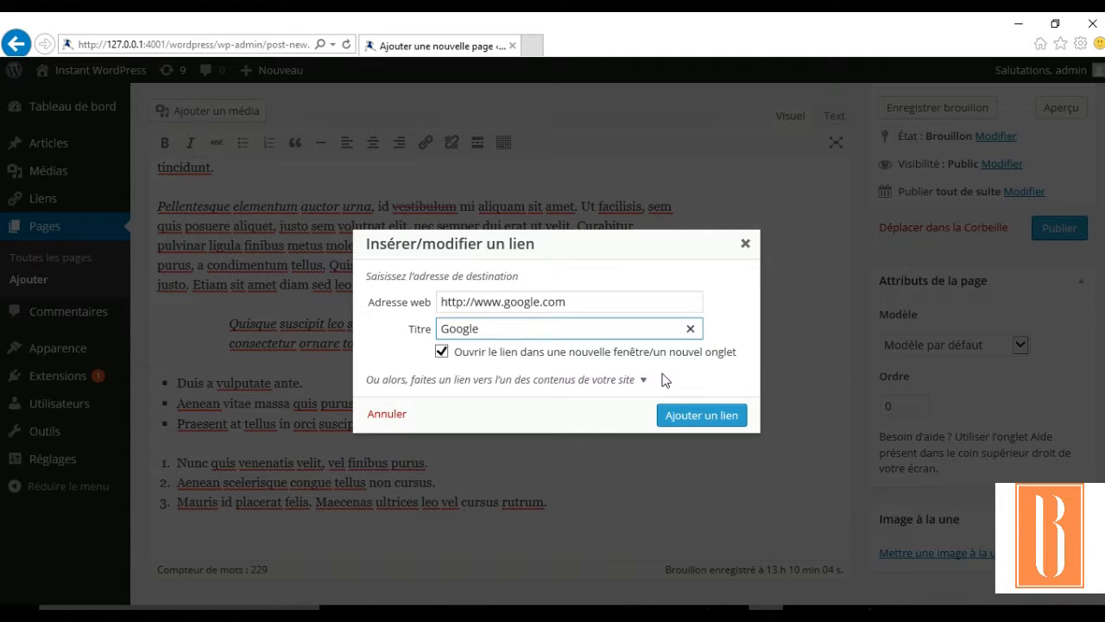
left_click(688, 418)
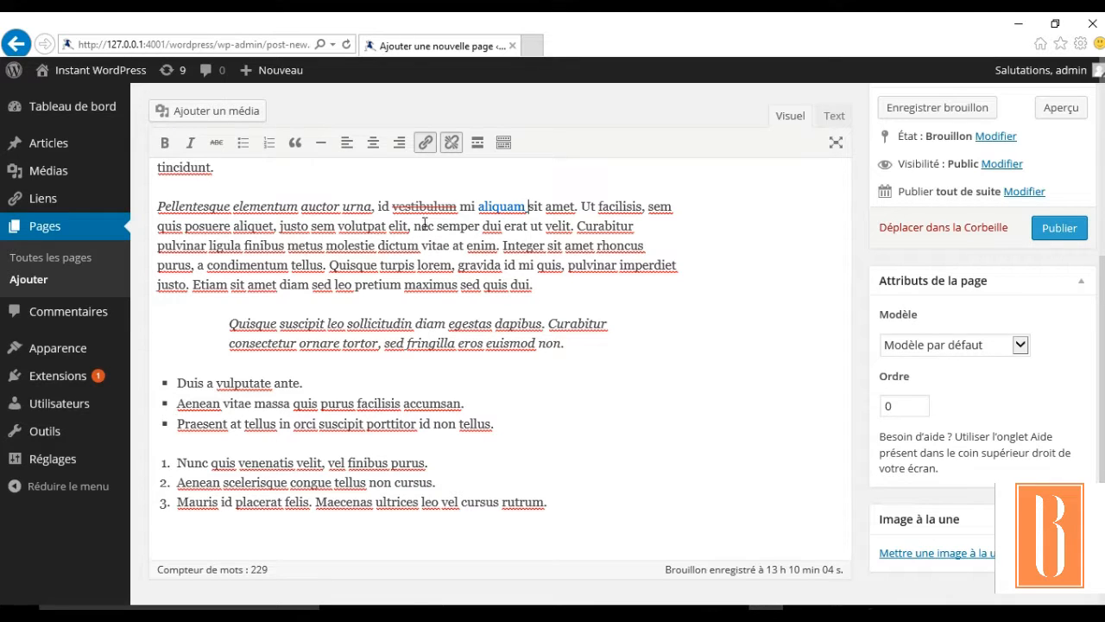
- Show the editor's additional row of formatting tools and look at the text color palette without choosing a color
left_click(505, 144)
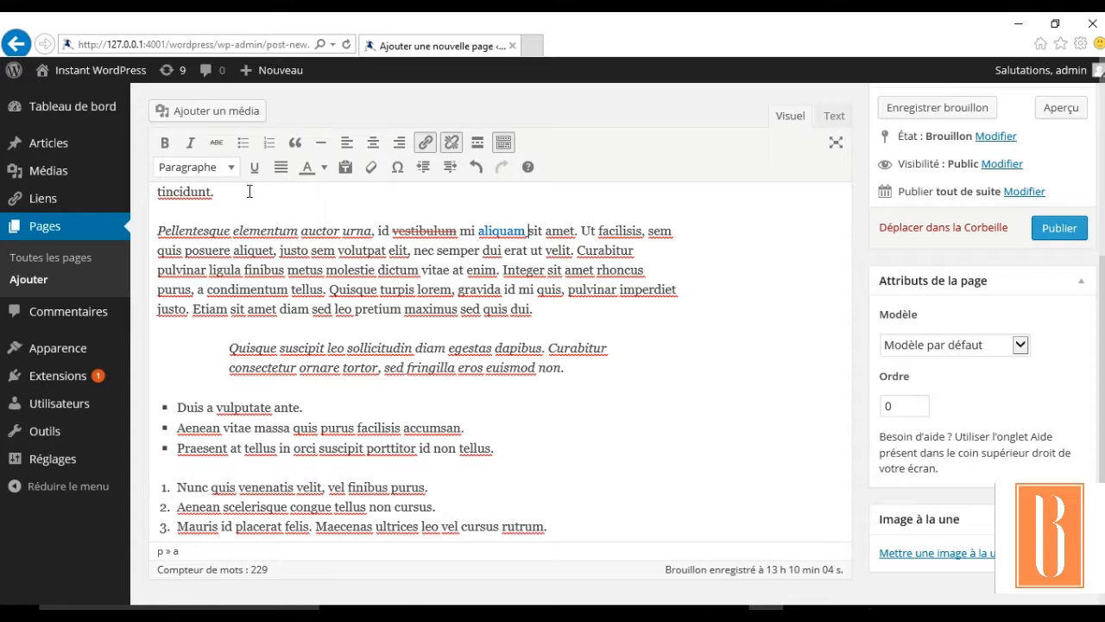
left_click(325, 168)
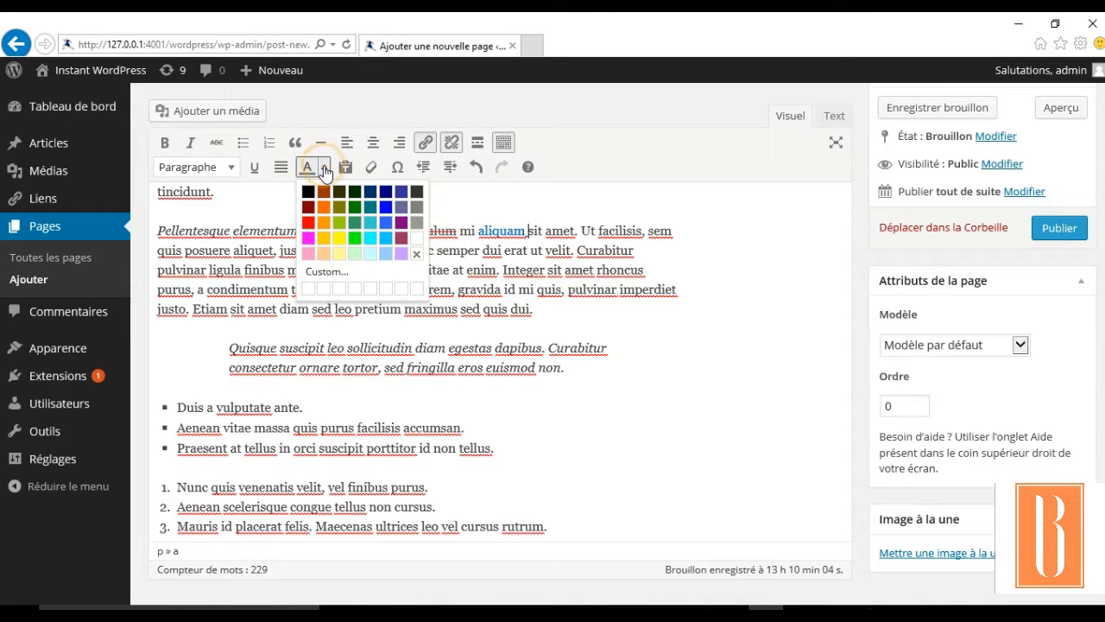
left_click(267, 195)
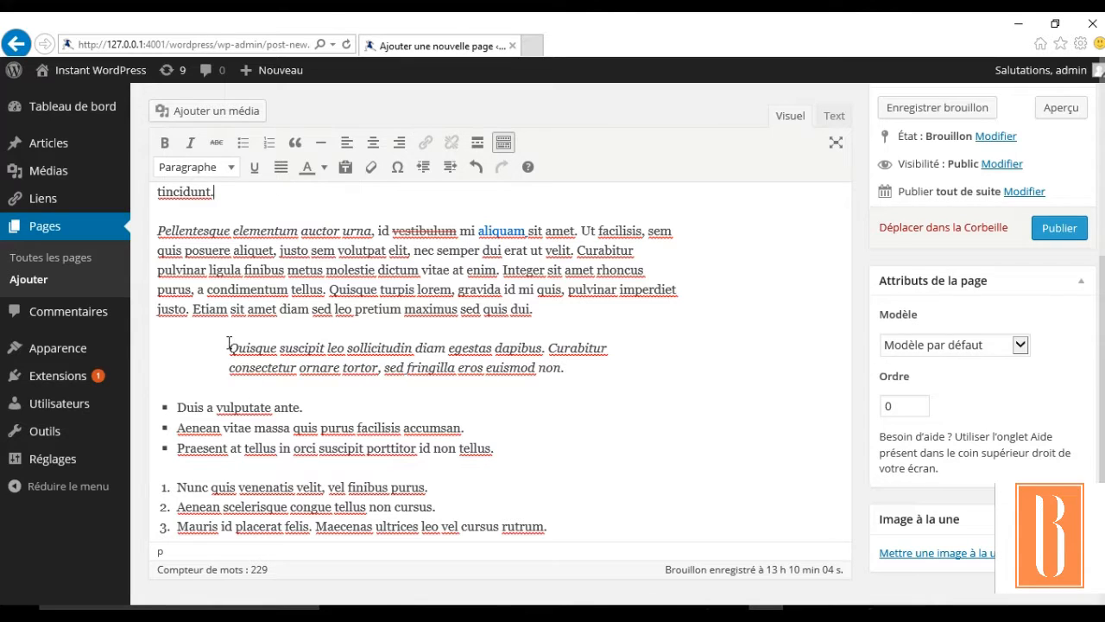
- Color the entire "Quisque suscipit leo" blockquote red
triple_click(266, 352)
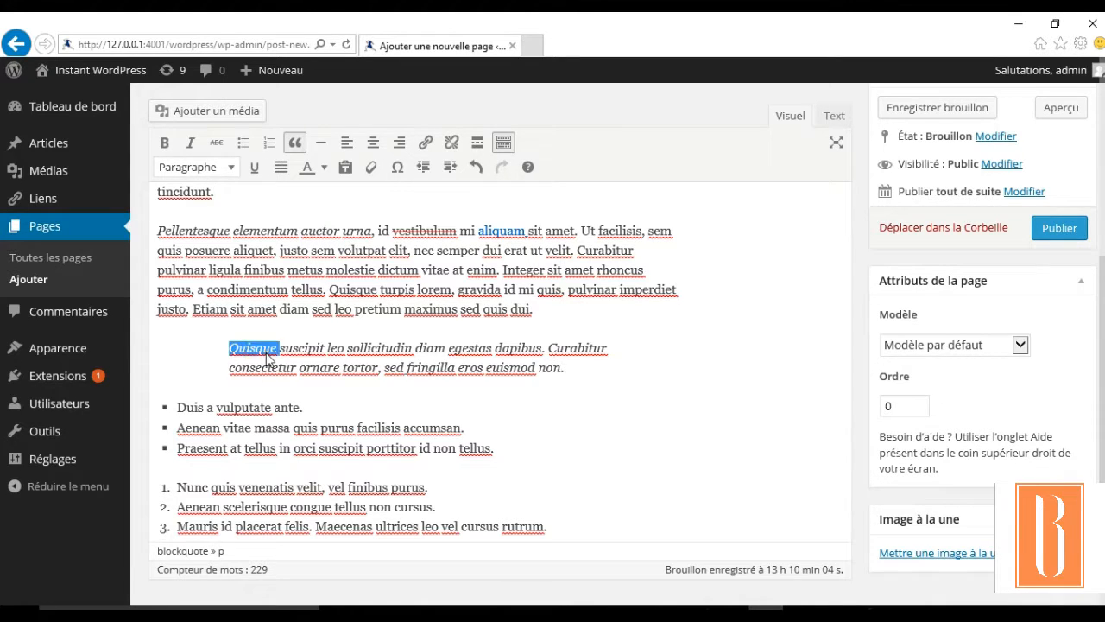
left_click(324, 168)
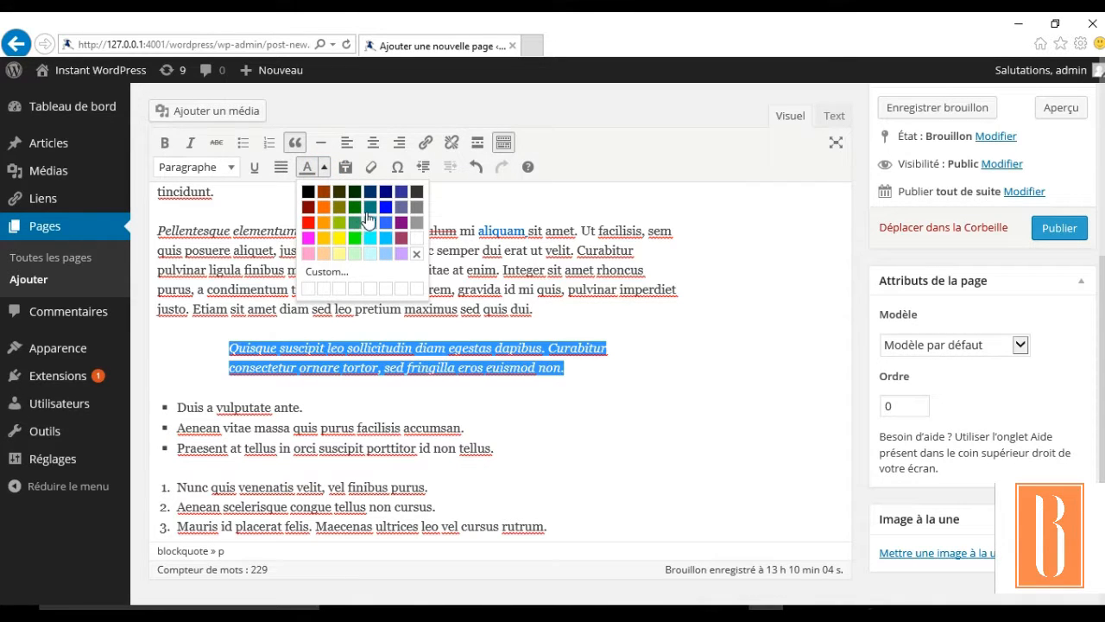
left_click(309, 222)
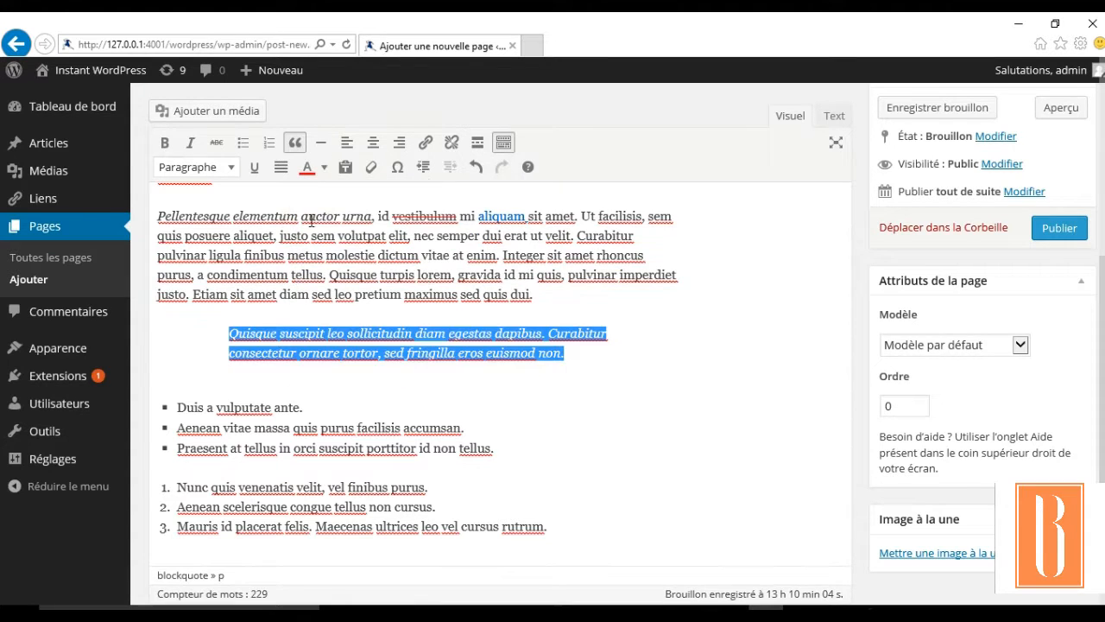
left_click(696, 345)
scroll(696, 345, "up", 1)
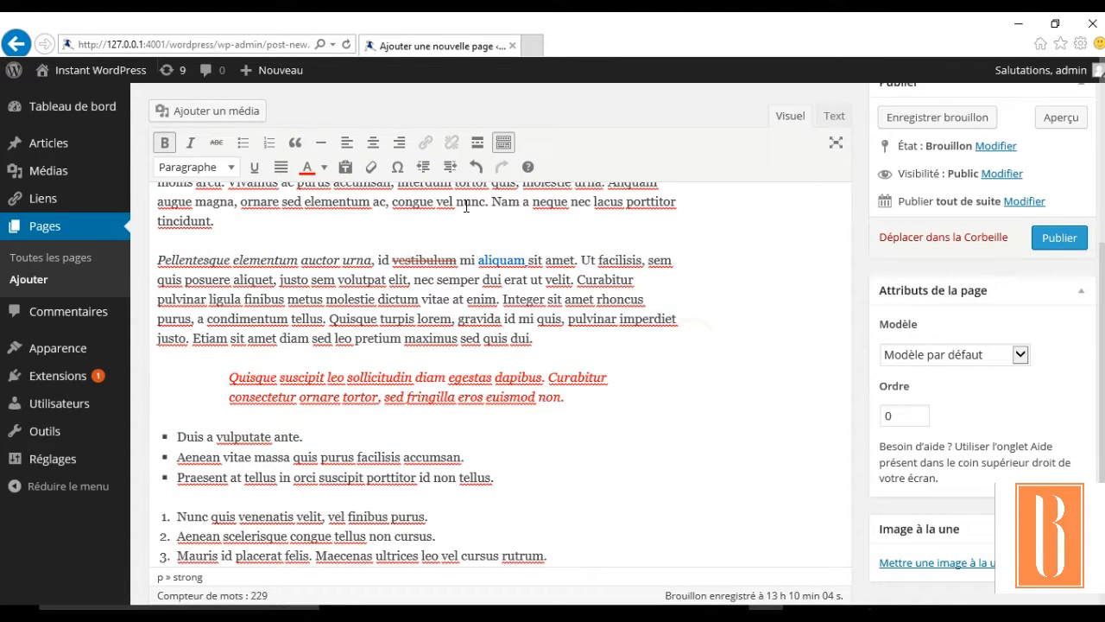
- Change the text color of the whole "Quisque suscipit leo" blockquote to blue
triple_click(266, 381)
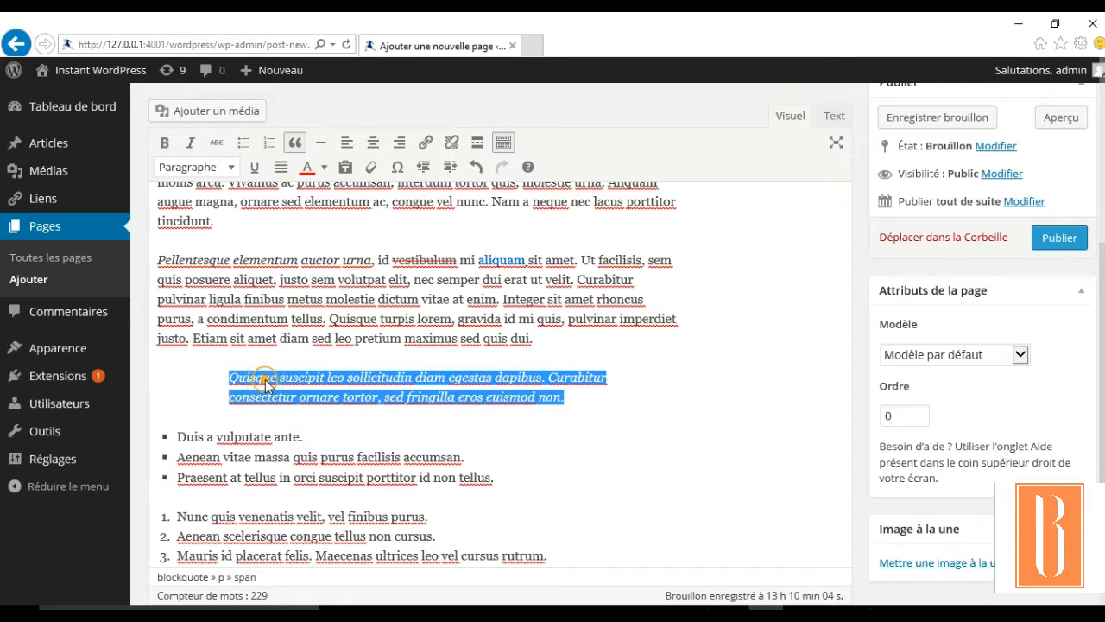
left_click(324, 167)
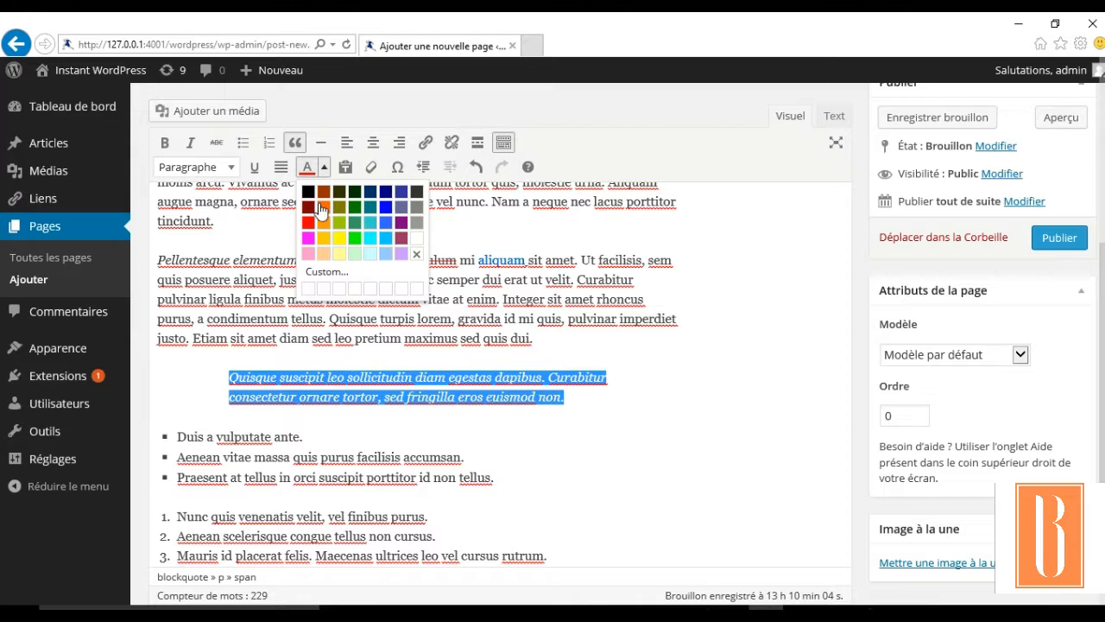
left_click(386, 207)
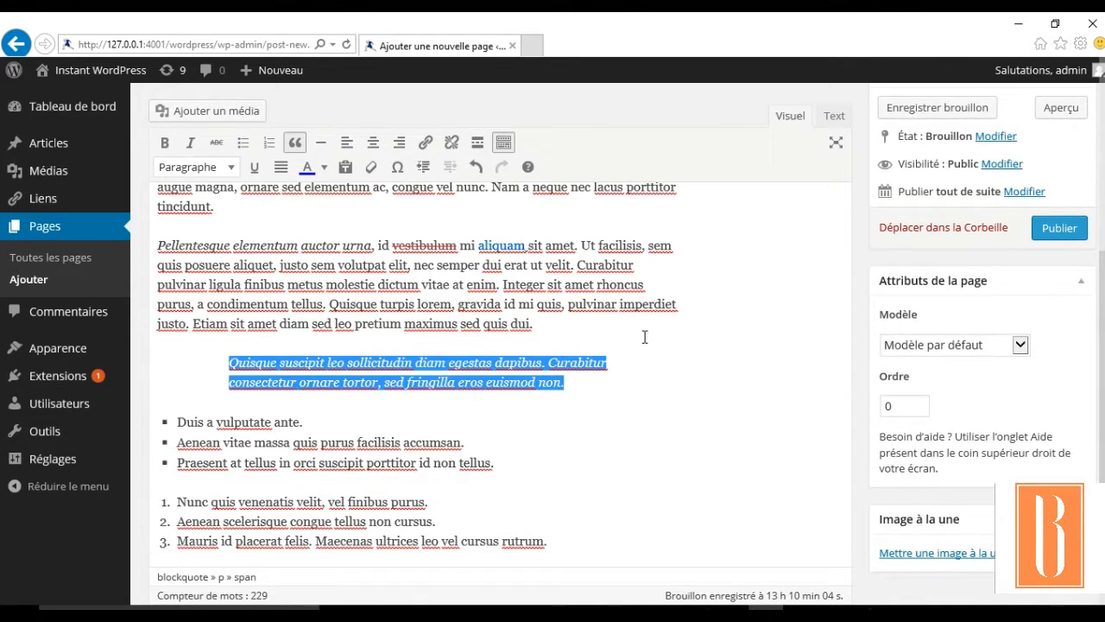
left_click(643, 336)
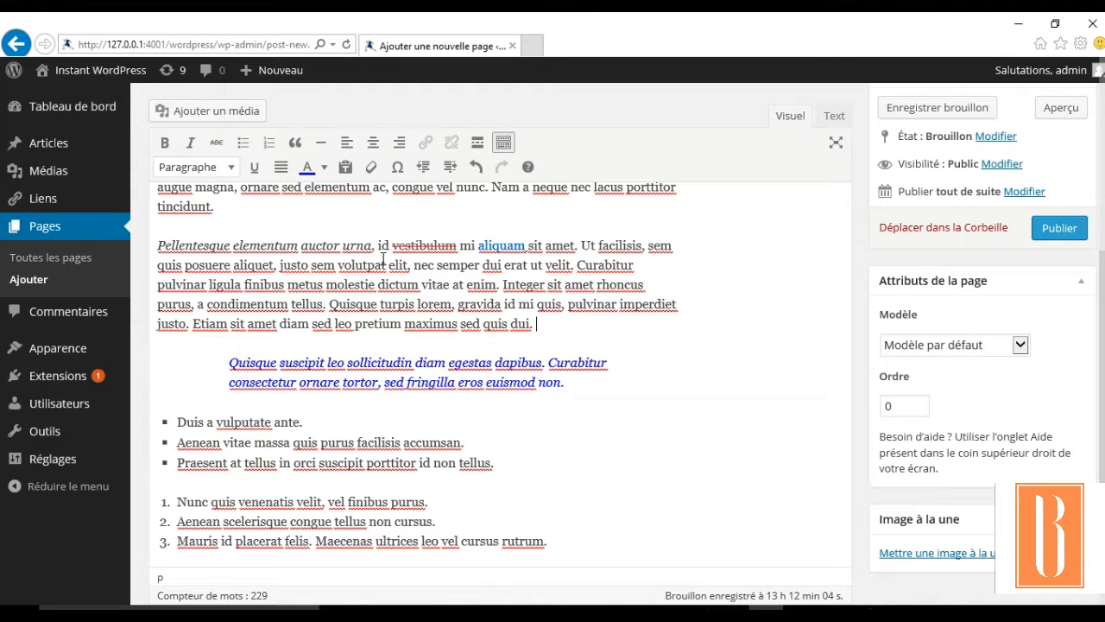
- Look through the special characters available for insertion, then close the table without inserting one
left_click(400, 168)
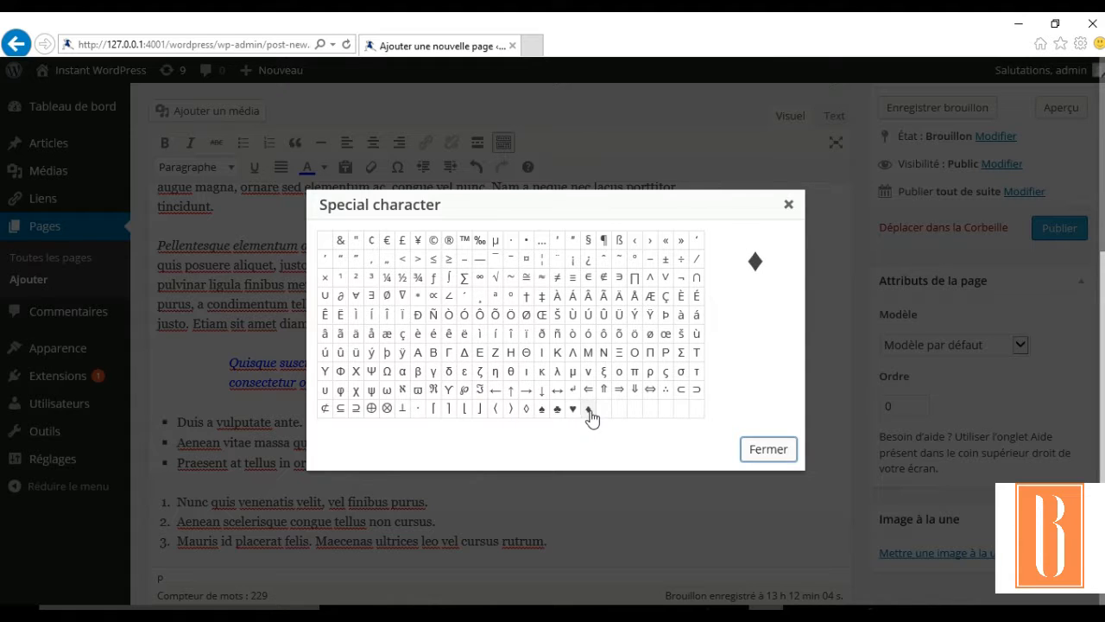
left_click(785, 201)
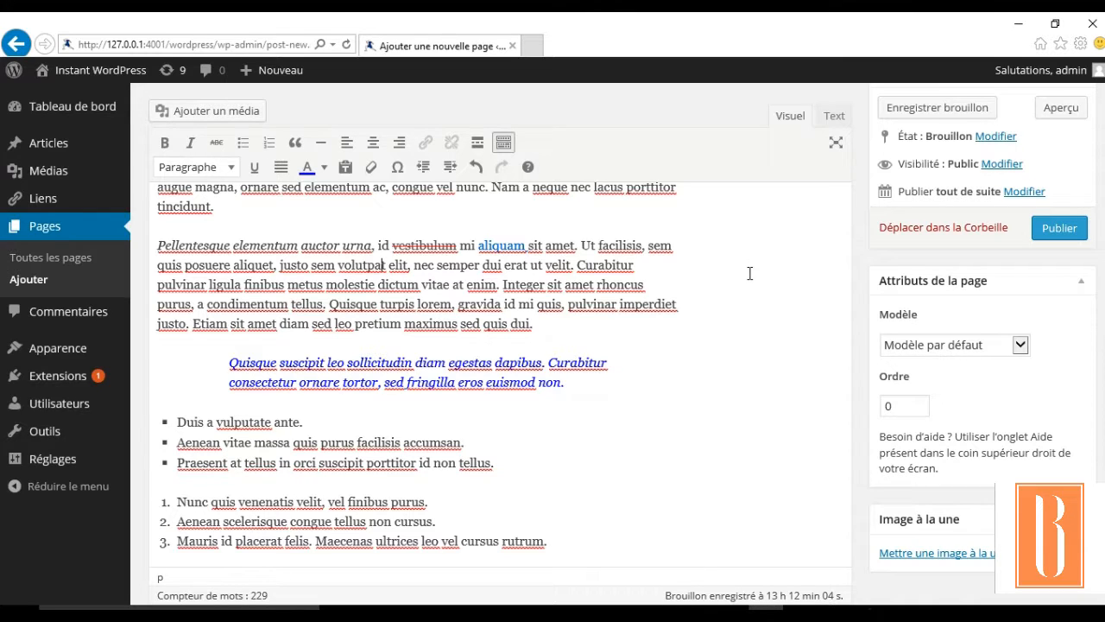
- Preview the "A Propos" page and check its text formatting, link, colored blockquote, bulleted list and numbered list
scroll(766, 341, "up", 2)
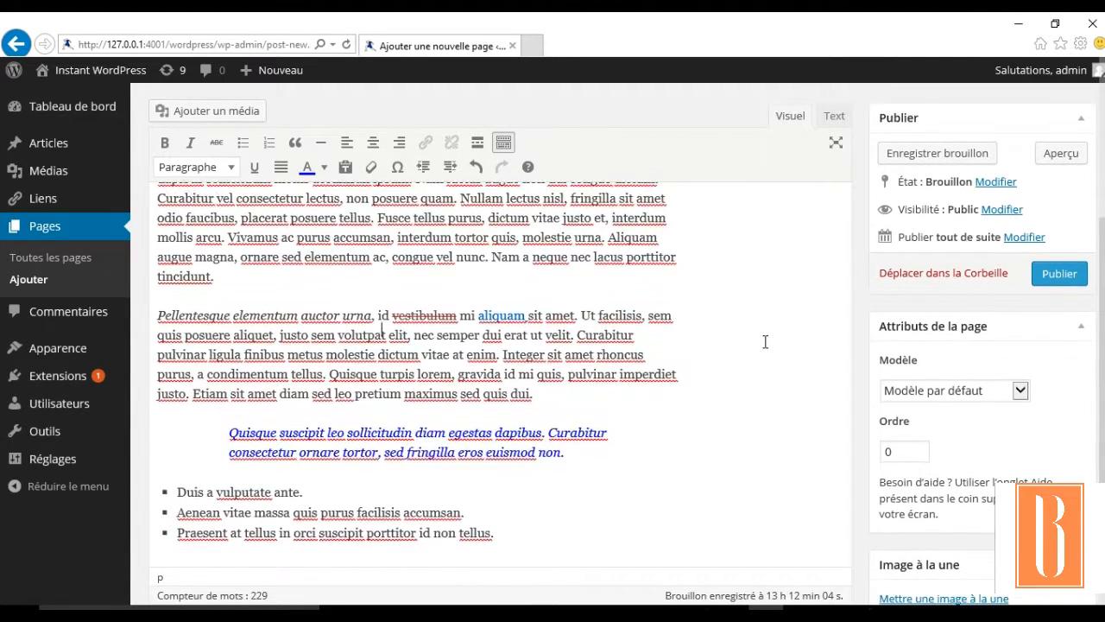
scroll(765, 341, "up", 3)
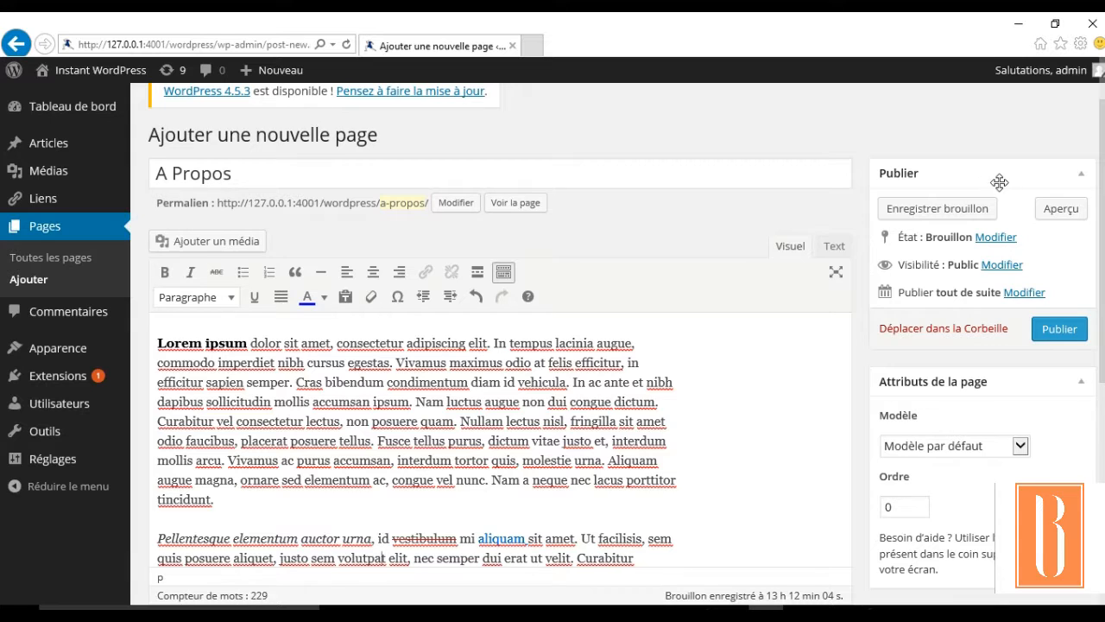
left_click(1062, 214)
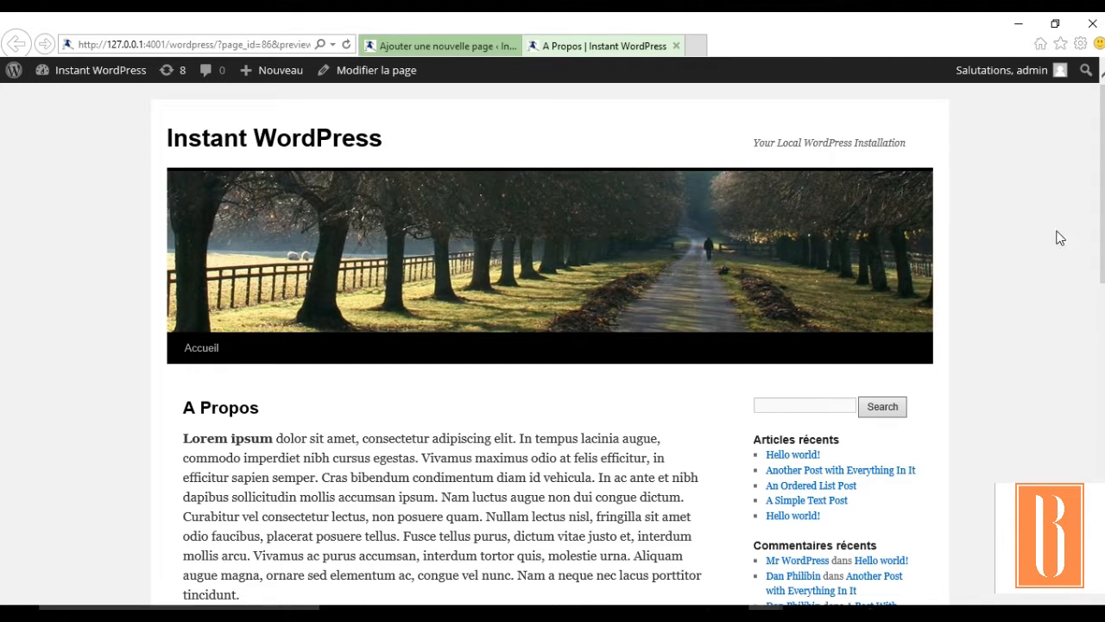
scroll(1028, 365, "down", 1)
scroll(1027, 366, "down", 5)
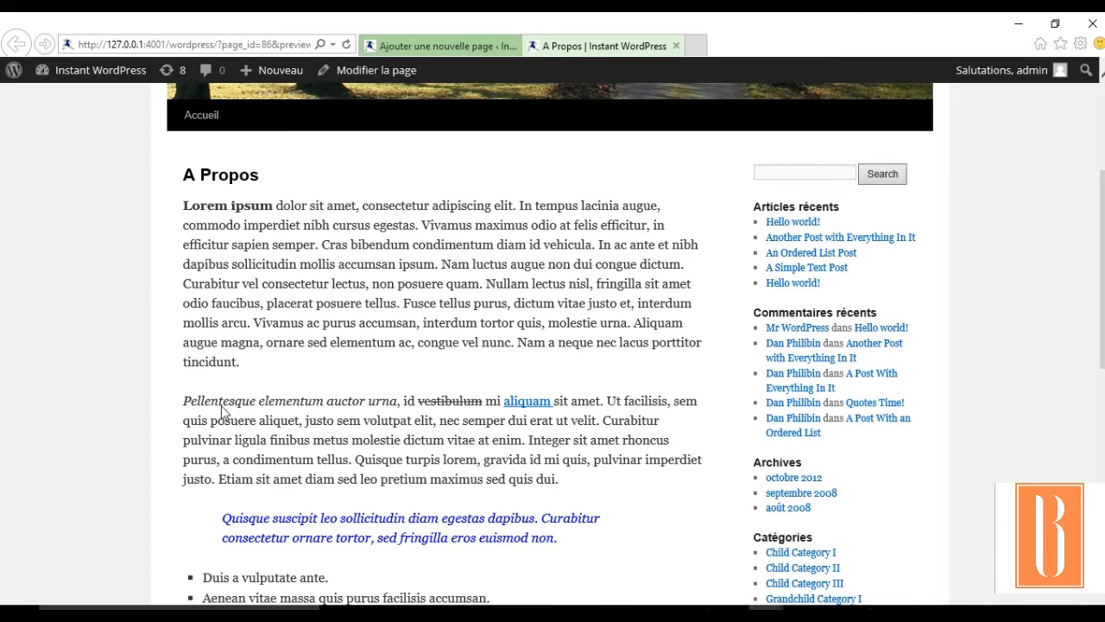
scroll(222, 413, "down", 2)
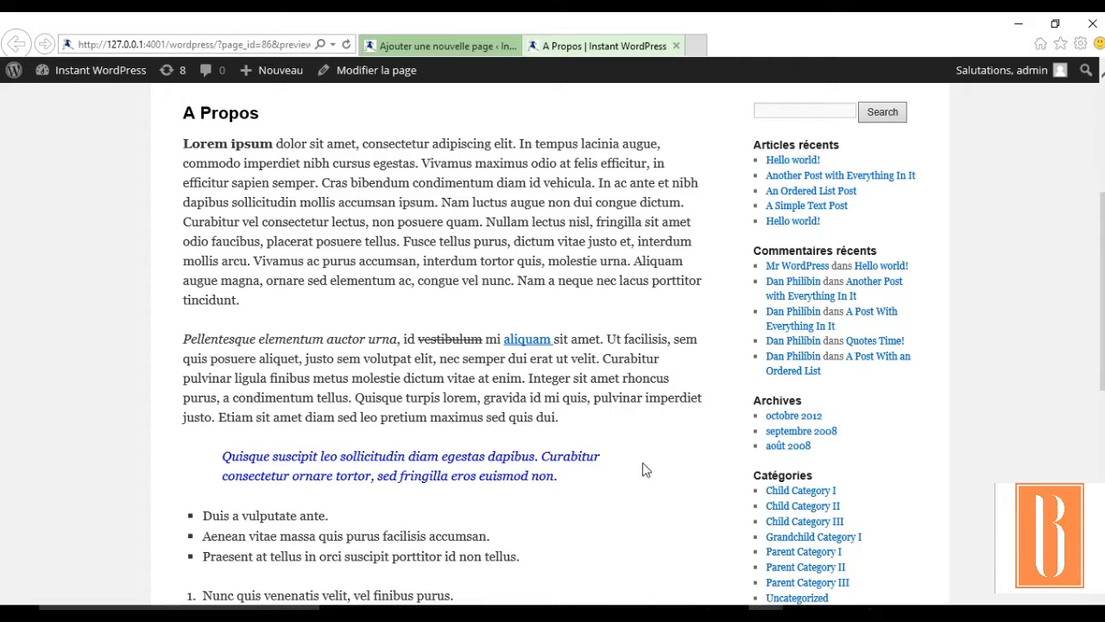
scroll(644, 469, "down", 1)
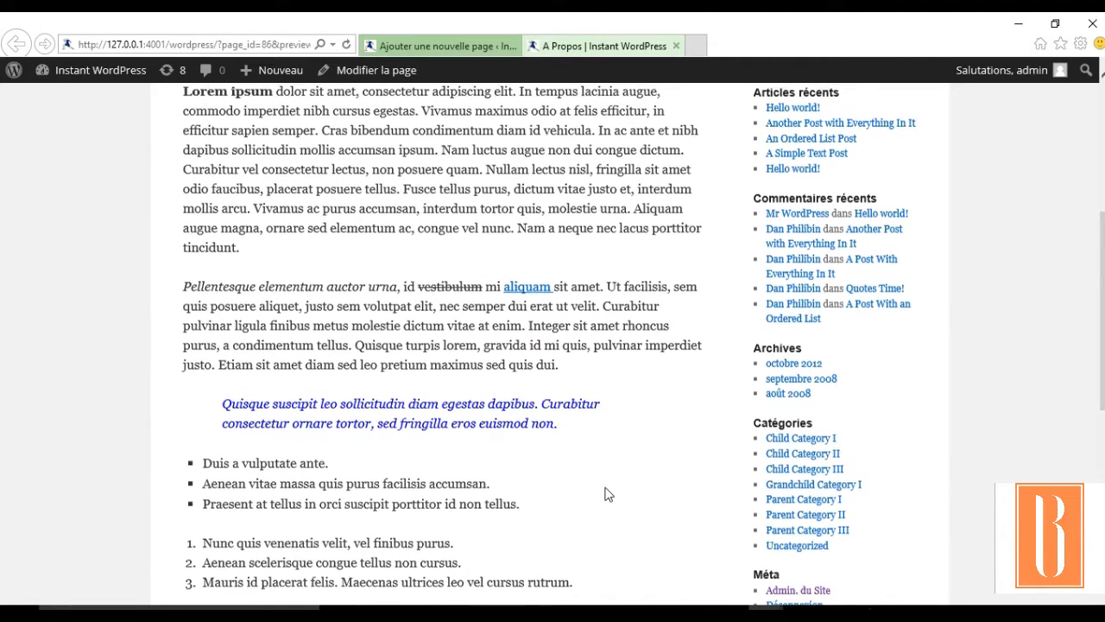
scroll(561, 499, "down", 1)
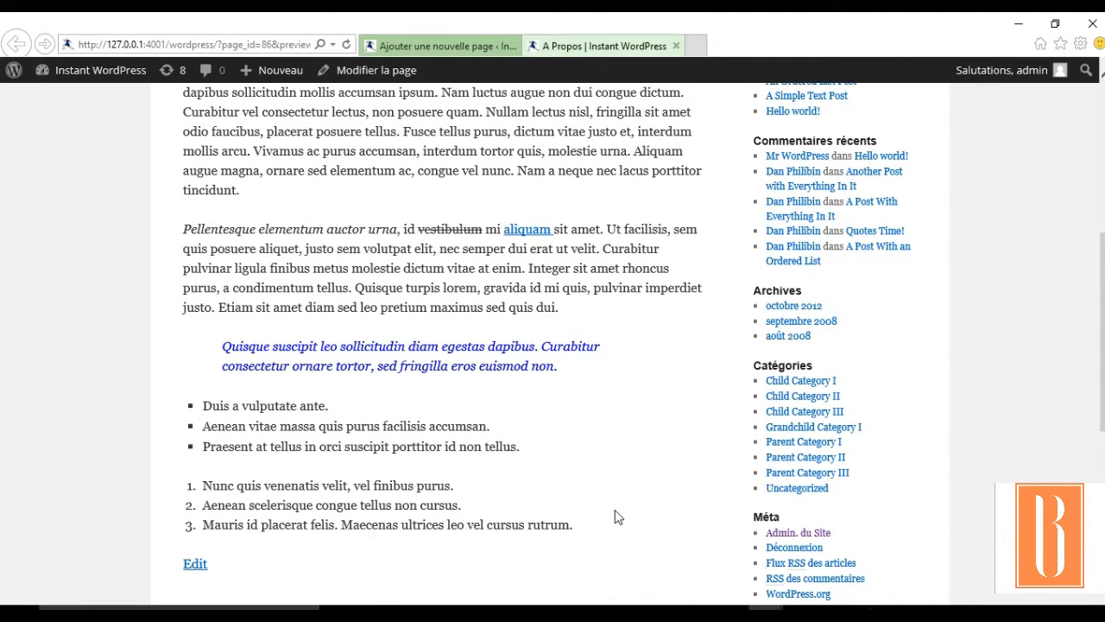
scroll(618, 515, "up", 6)
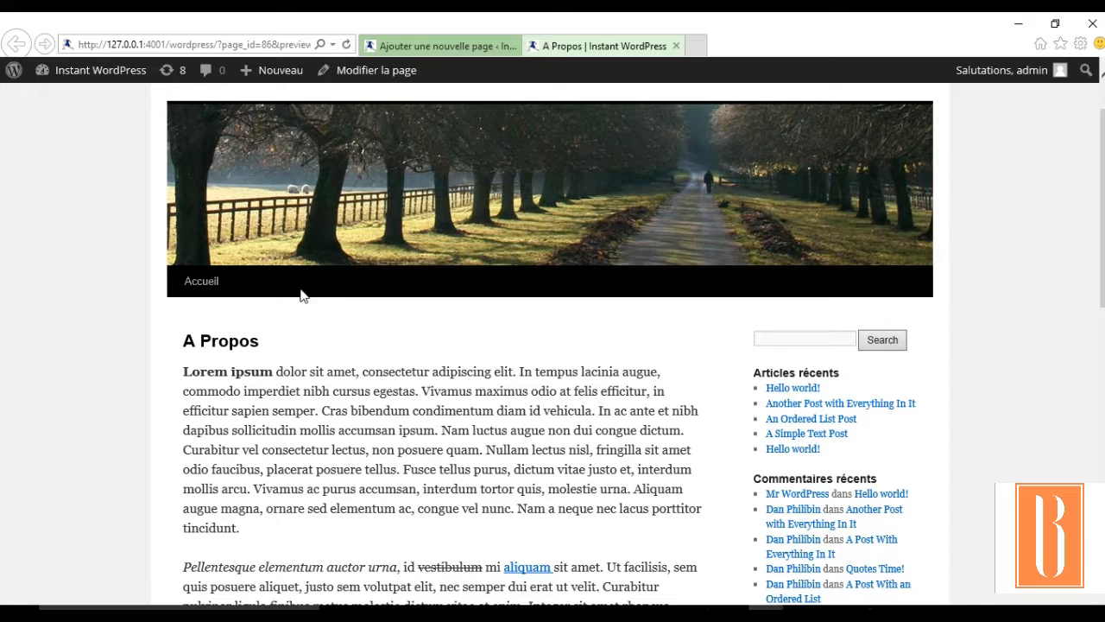
- Return to the page editor and add an empty paragraph without bold above the "Lorem ipsum" paragraph
left_click(468, 48)
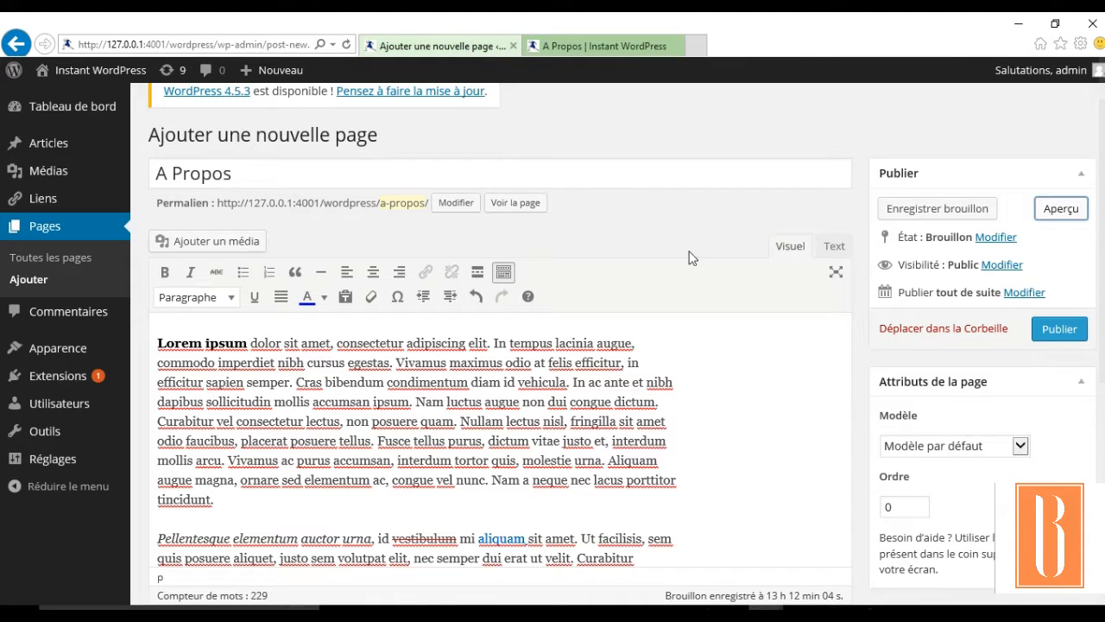
left_click(157, 344)
key("Return")
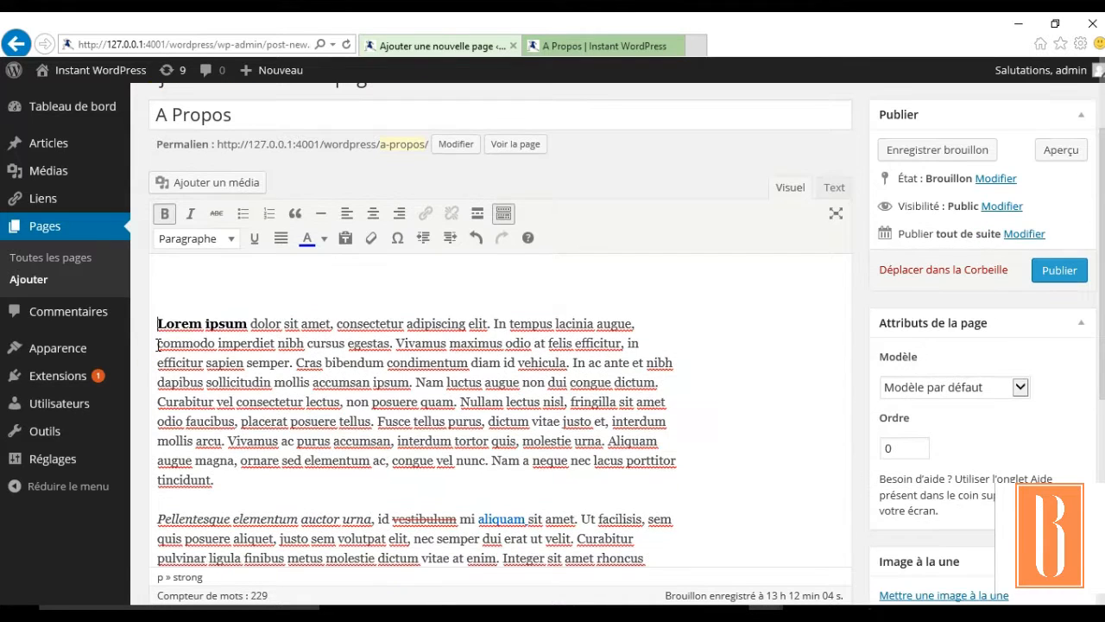
key("ctrl+b")
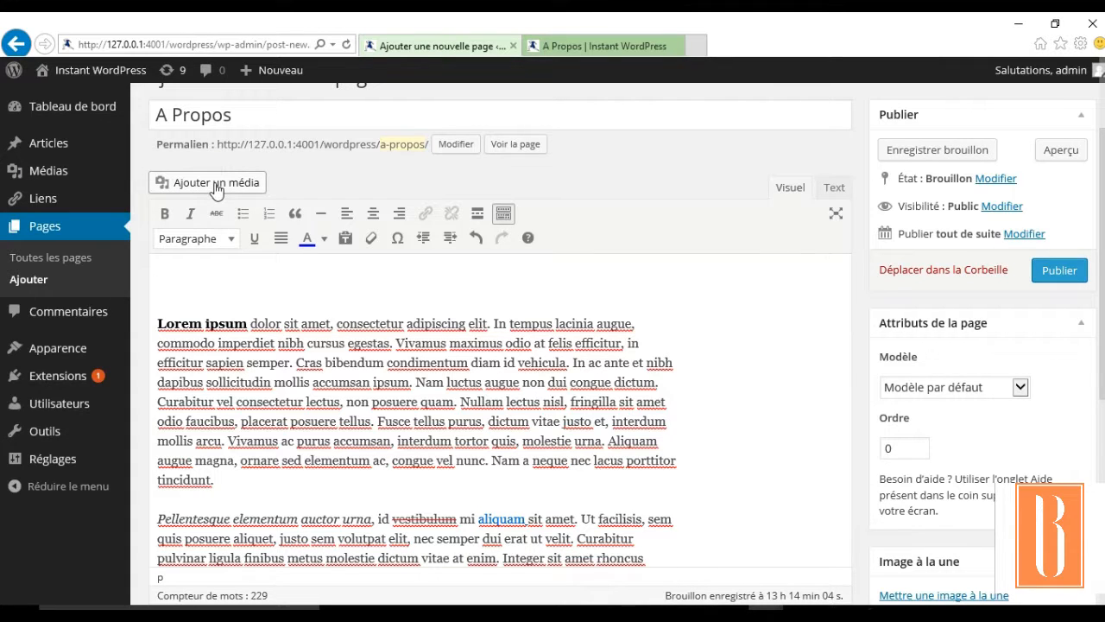
- Upload the dark_logo image from the BLOGGERFLY folder as media for the page and bring up its attachment display settings
left_click(216, 185)
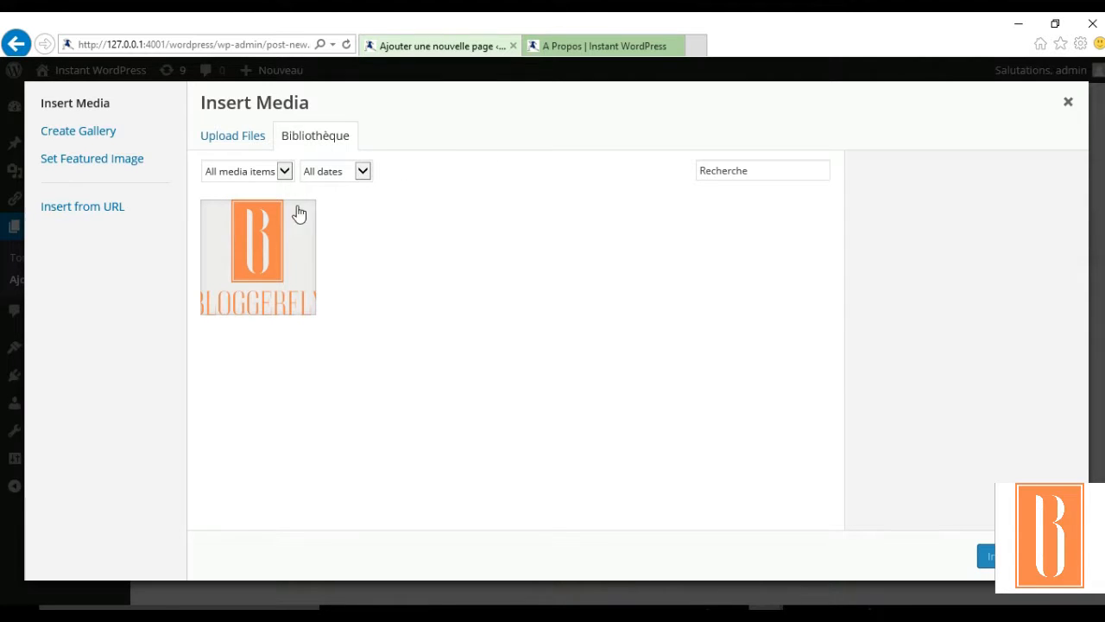
left_click(242, 143)
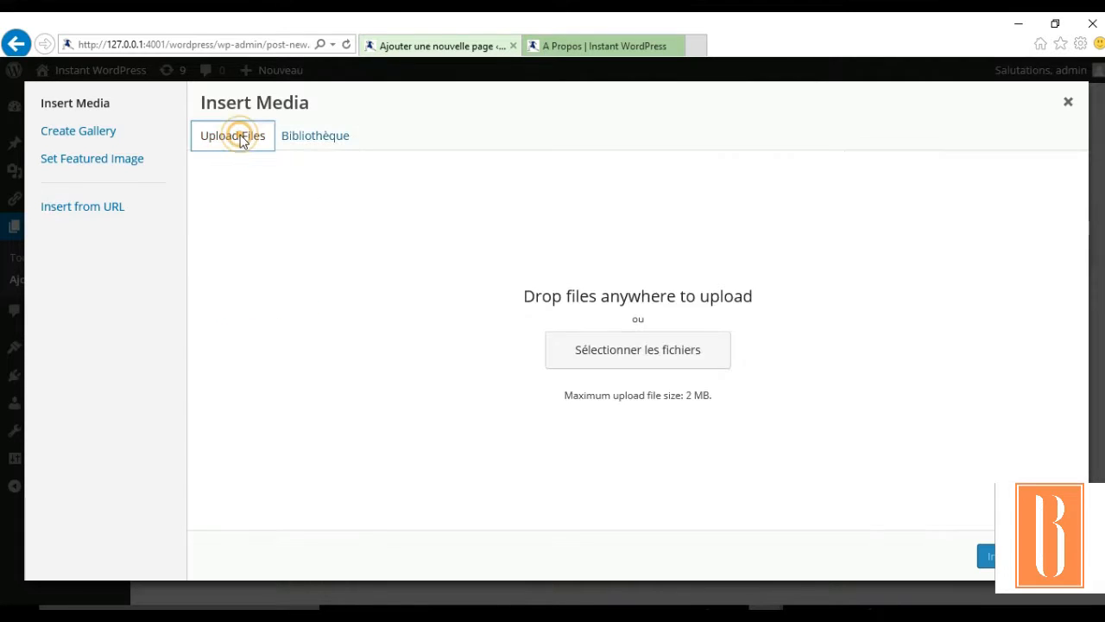
left_click(643, 357)
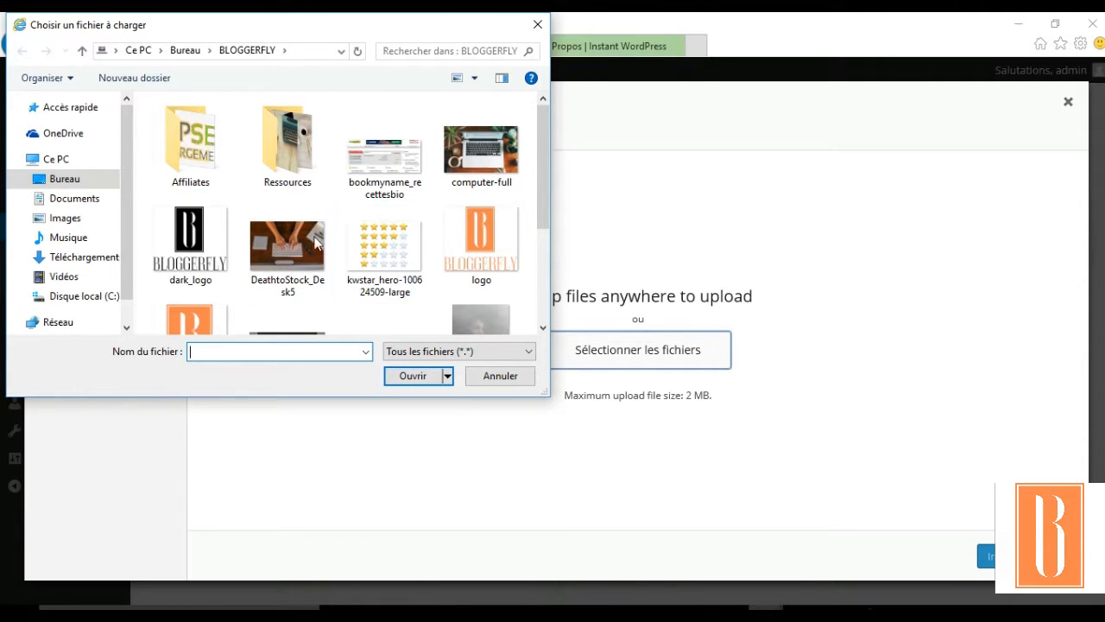
left_click(192, 233)
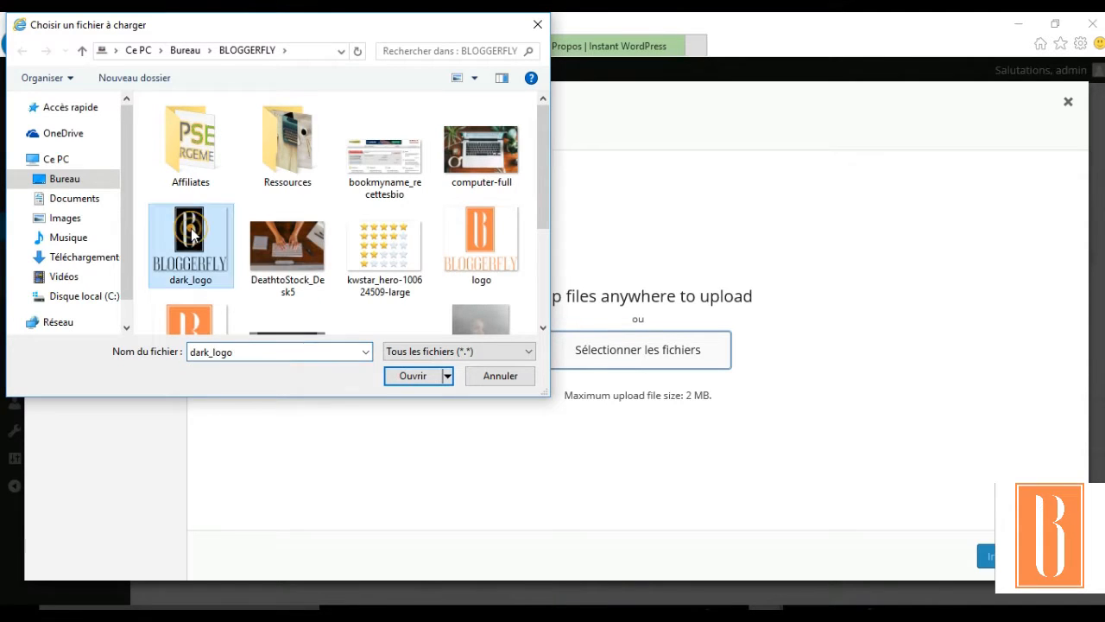
left_click(438, 382)
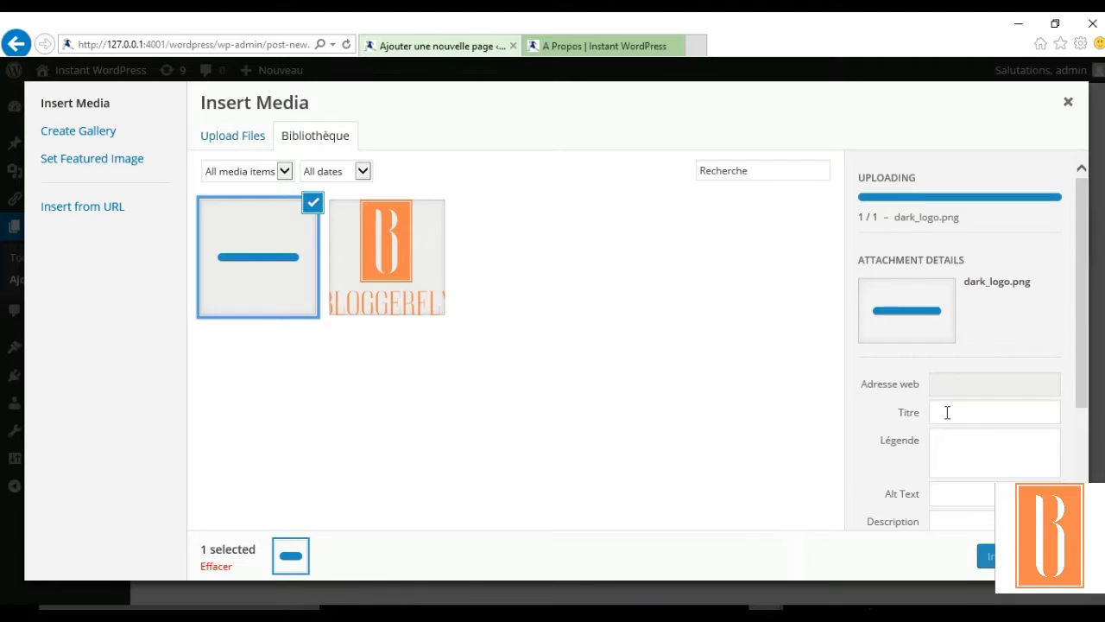
scroll(948, 412, "down", 3)
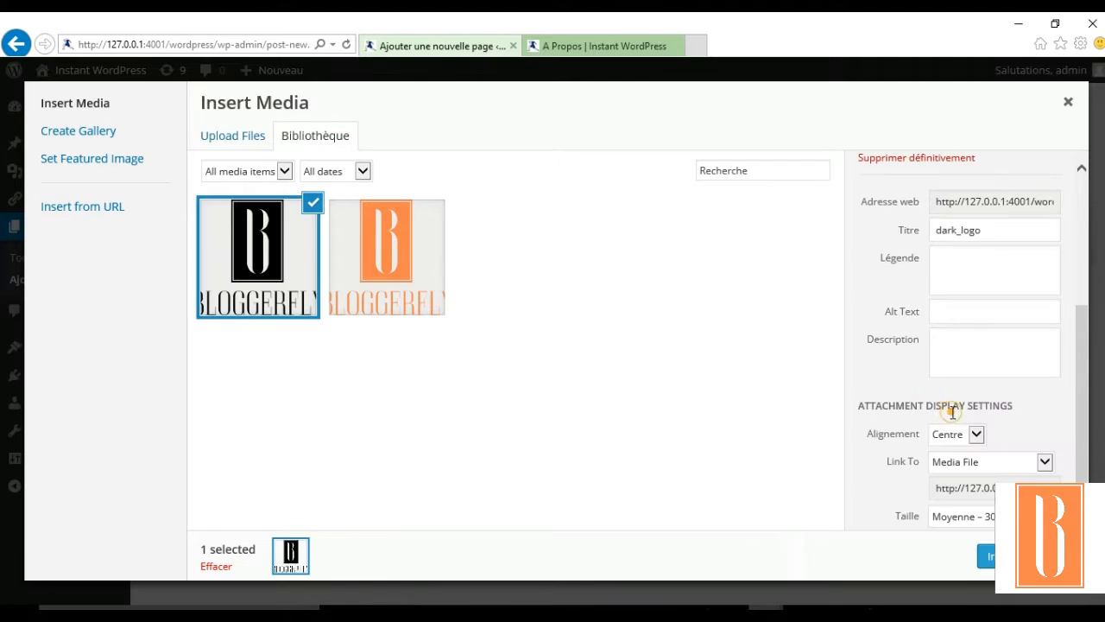
- Title the selected dark_logo image "Bloggerfly logo dark" and describe it as "blogging joli pour débutant"
double_click(982, 239)
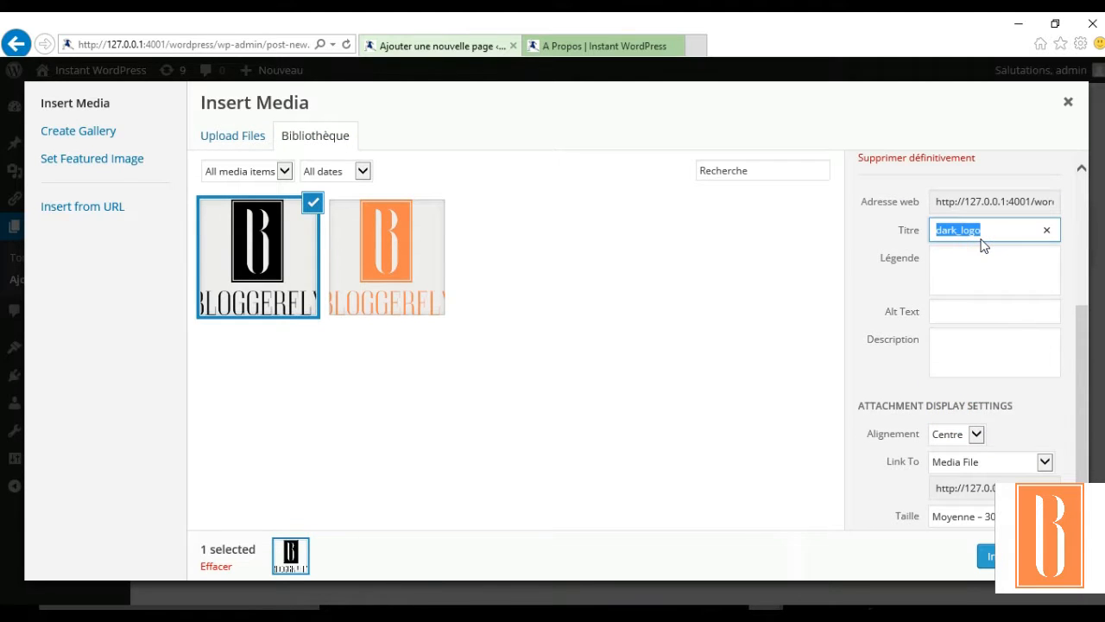
type("Bloggerfly logo dark")
left_click(945, 337)
type("blogging ")
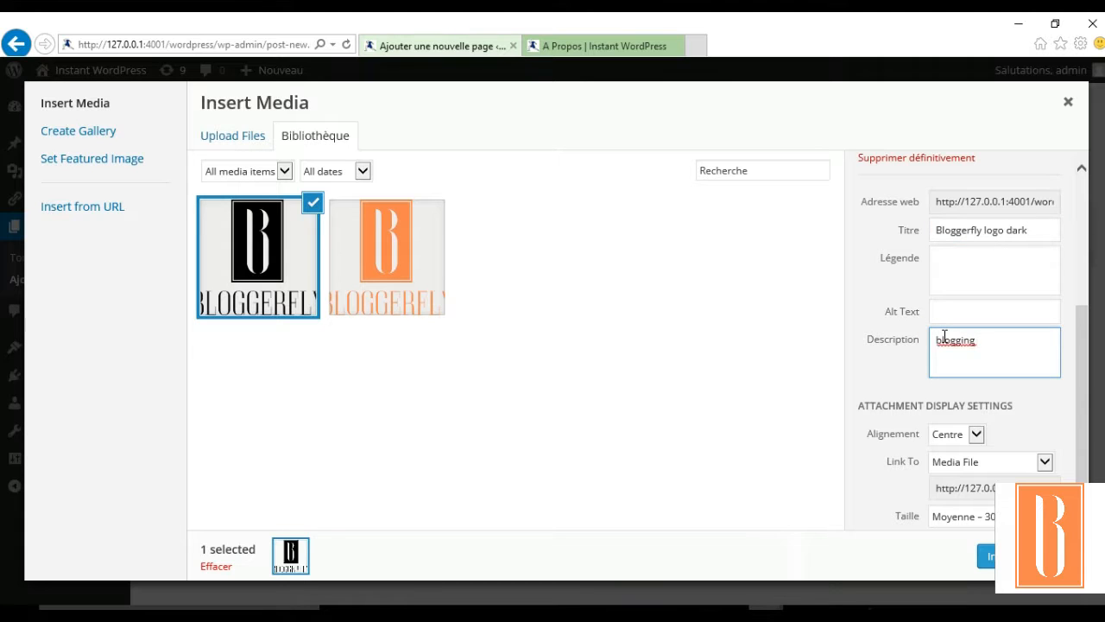
type("joli pour débutant")
- Insert the dark logo into the page with Centre alignment and the Large size
left_click(975, 435)
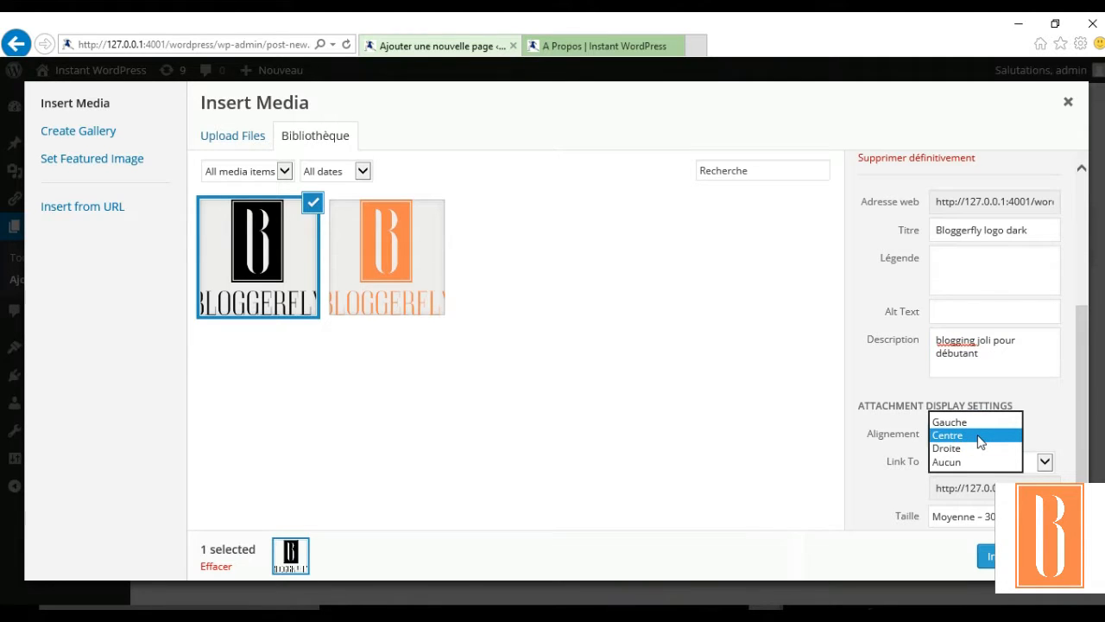
left_click(981, 438)
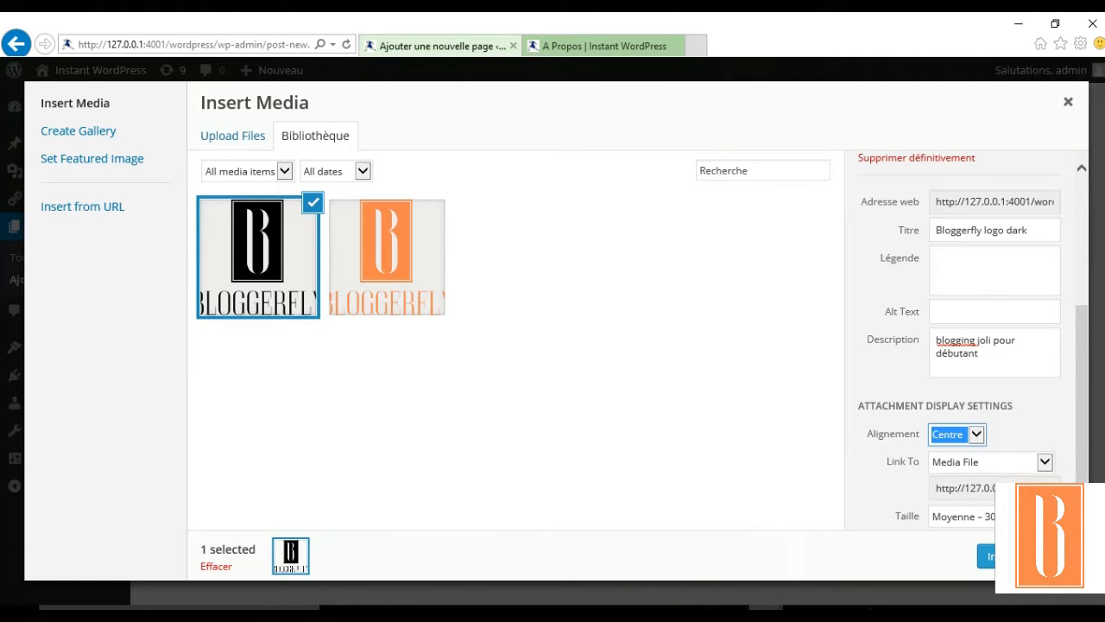
left_click(1045, 517)
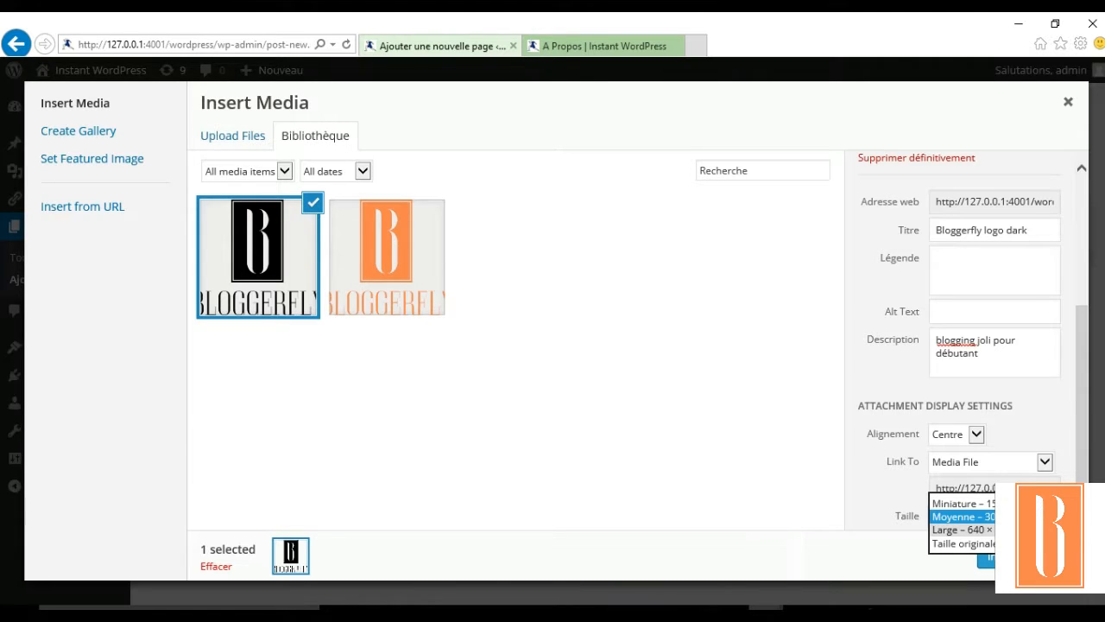
left_click(961, 530)
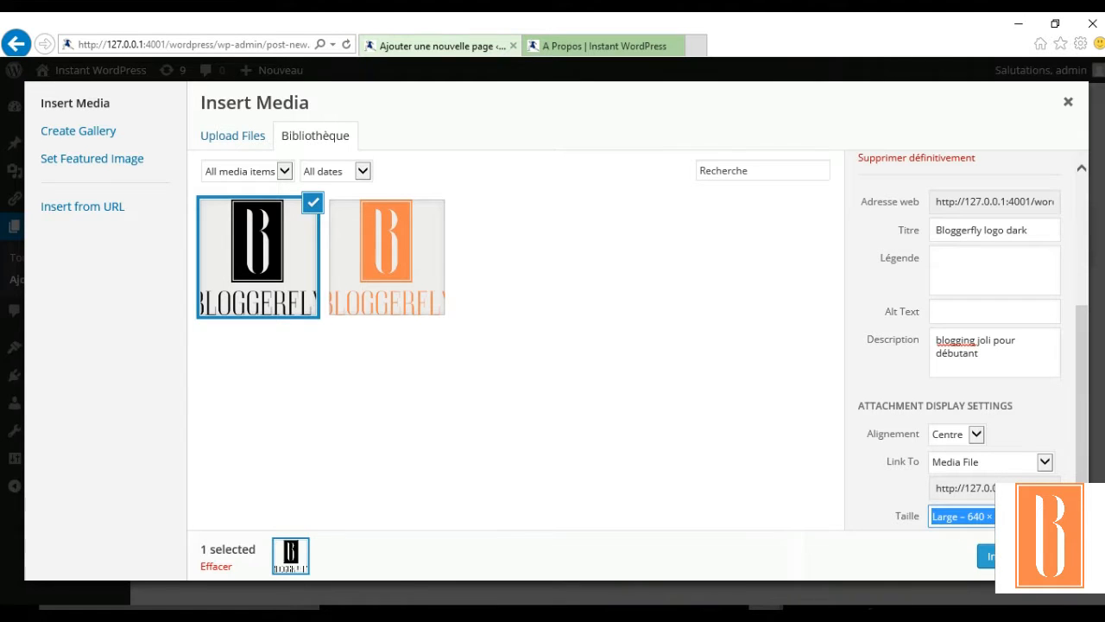
left_click(993, 558)
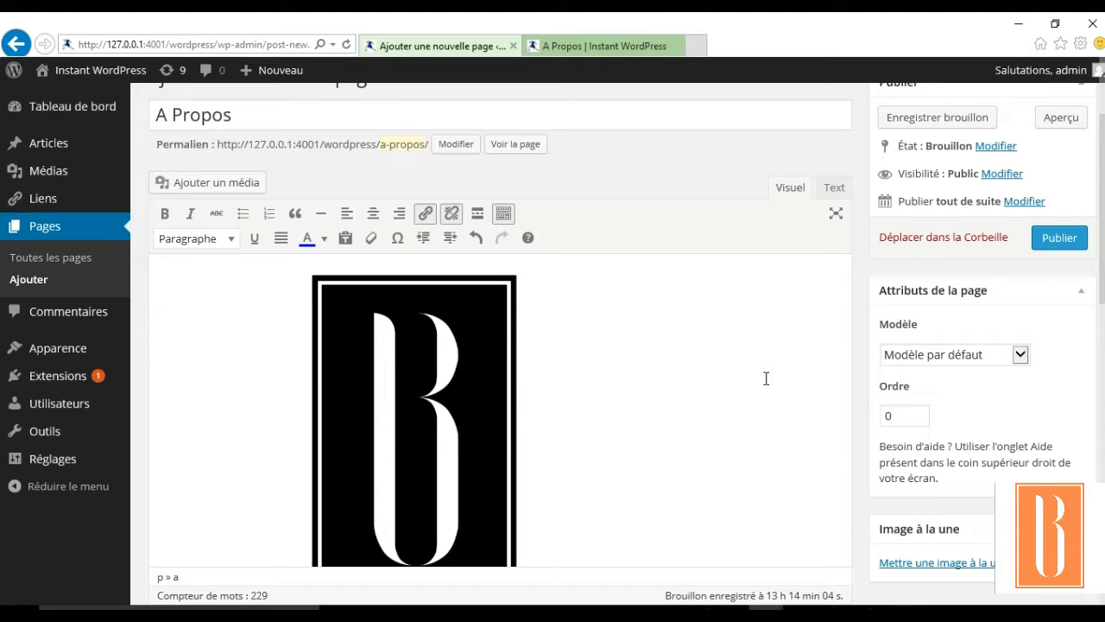
- Preview the "A Propos" page and check how the centered large logo looks above the text
left_click(1068, 122)
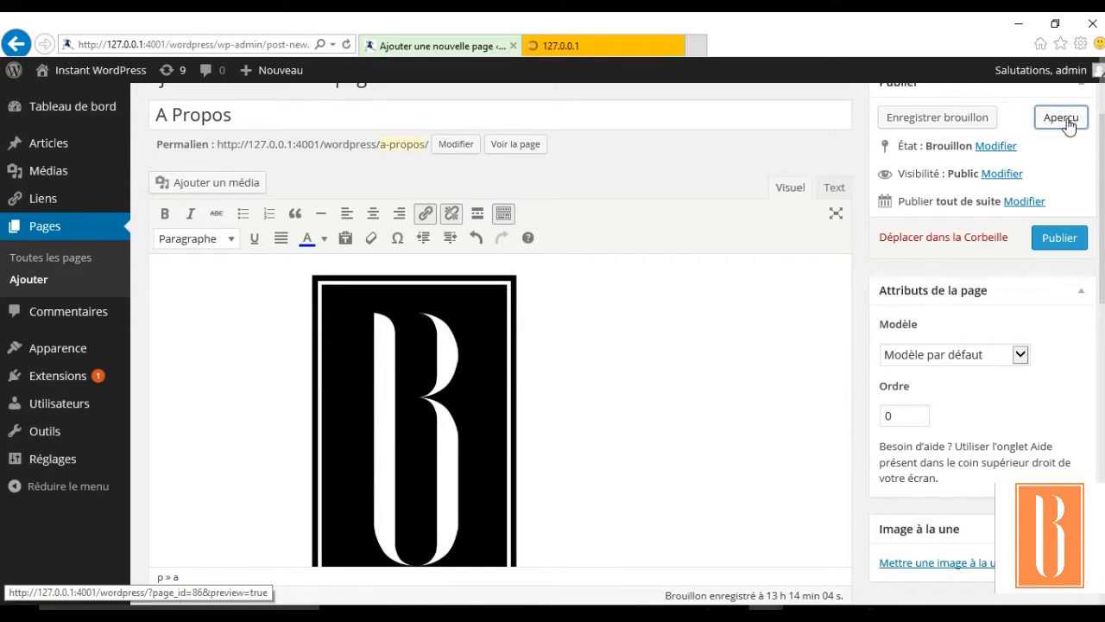
left_click(634, 47)
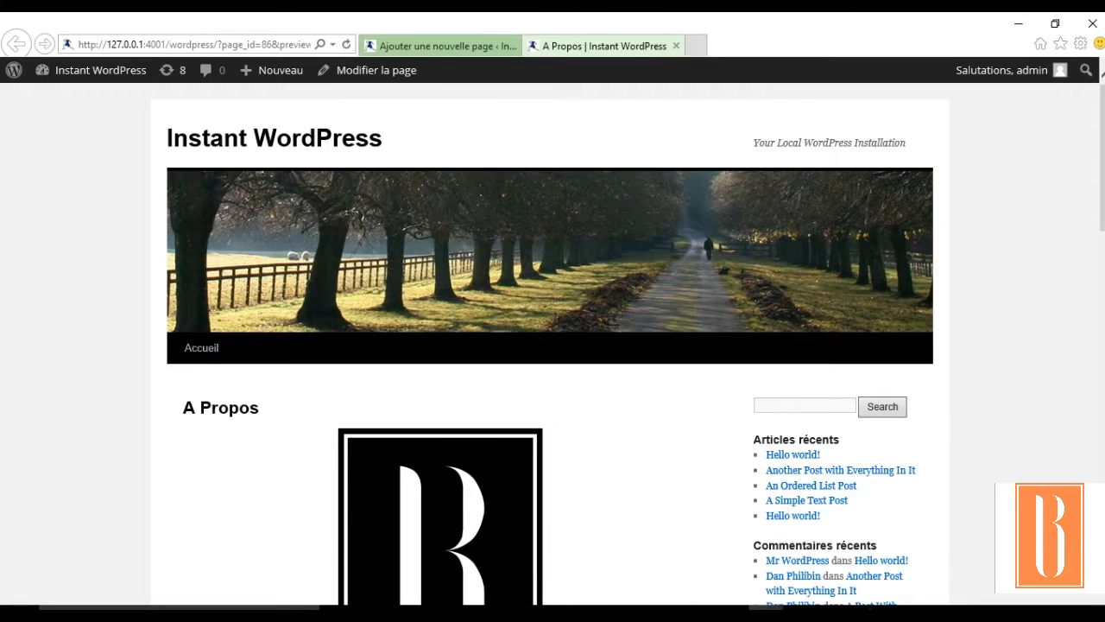
scroll(552, 345, "down", 5)
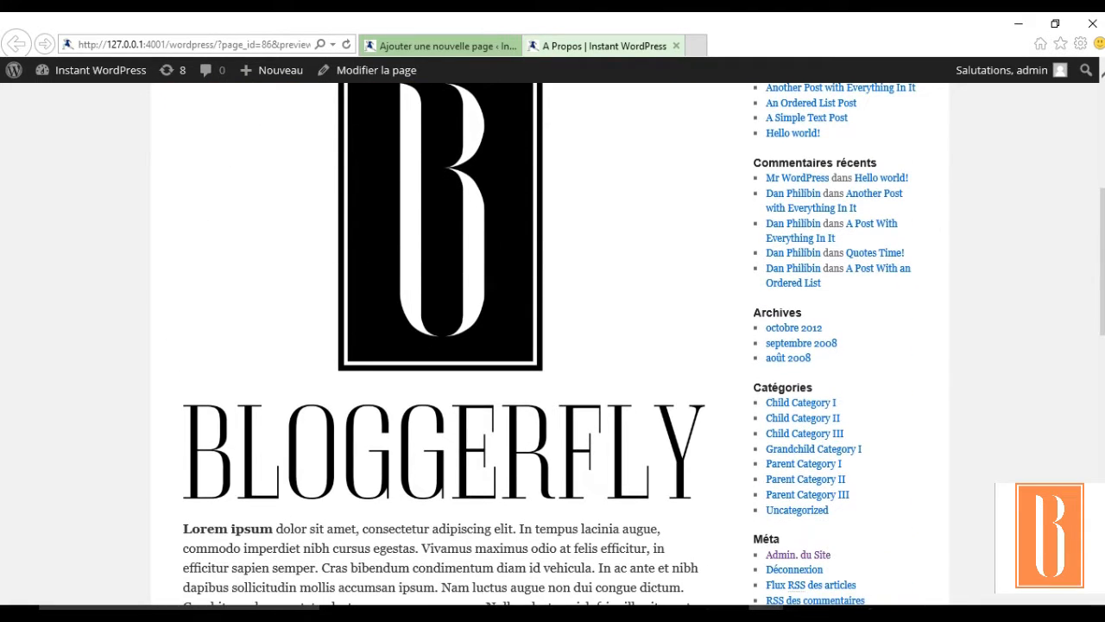
scroll(553, 345, "down", 5)
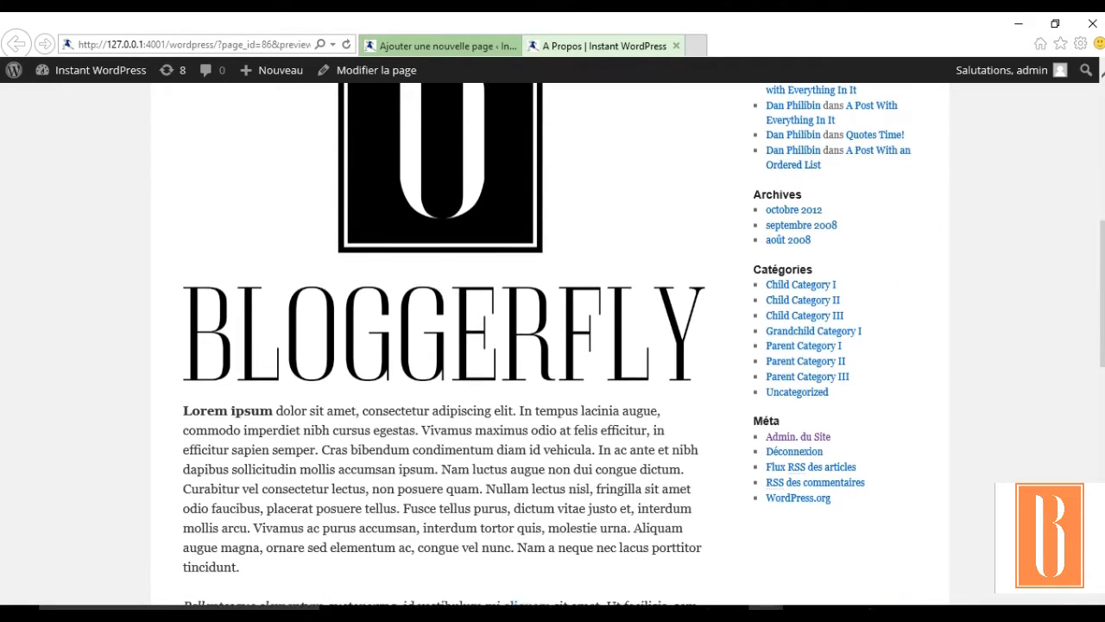
scroll(553, 345, "up", 10)
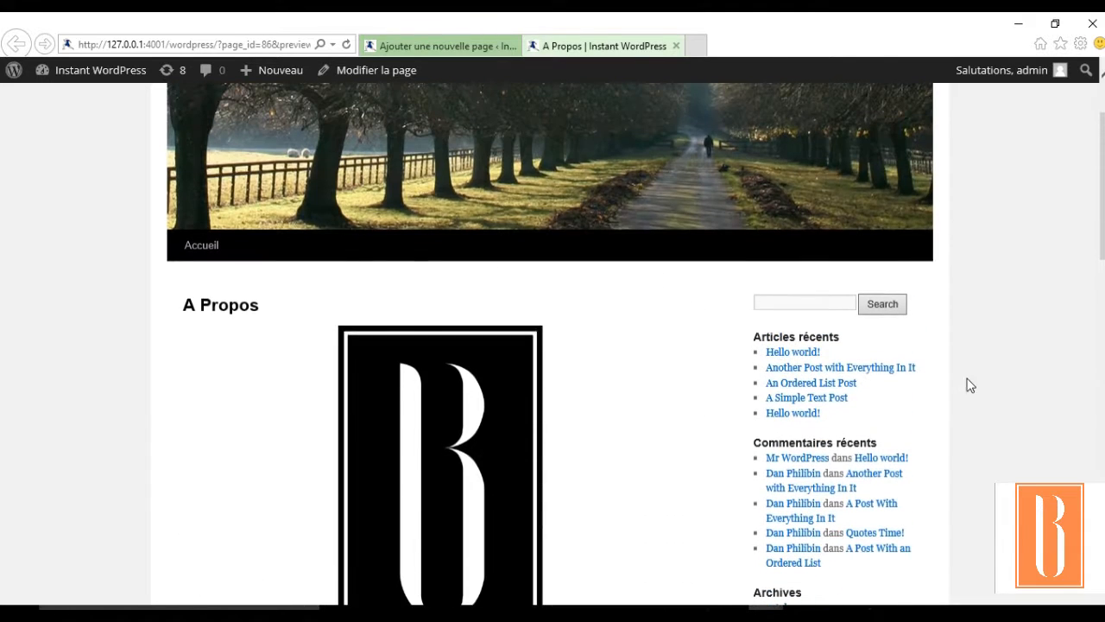
- Return to the page editor, reduce the logo to the Moyenne – 300 × 261 size and align it left
left_click(481, 43)
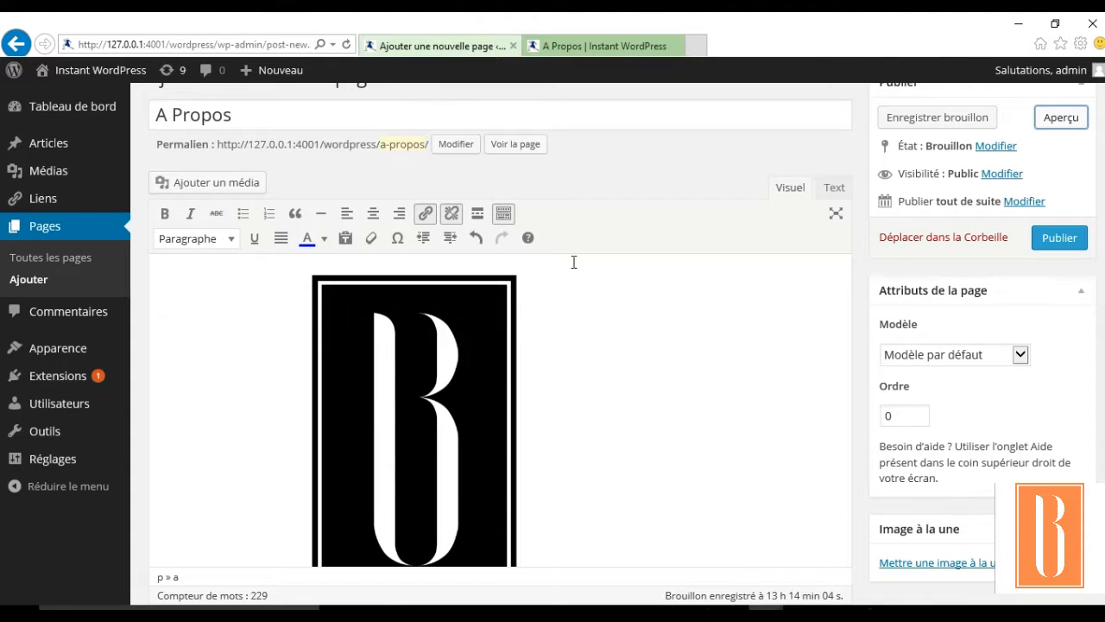
left_click(415, 377)
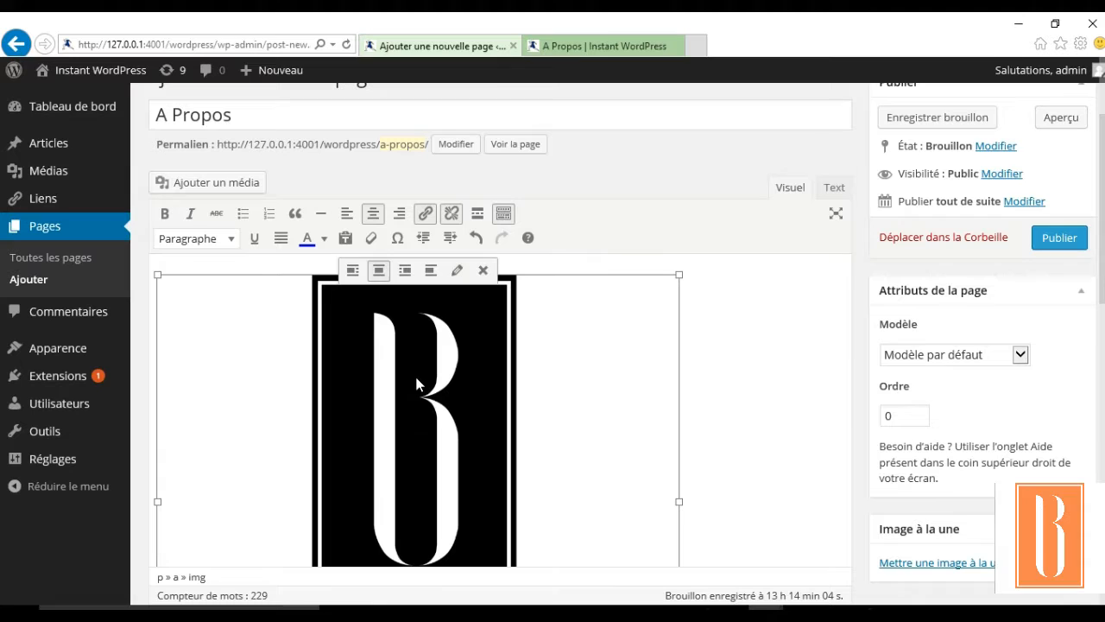
left_click(457, 272)
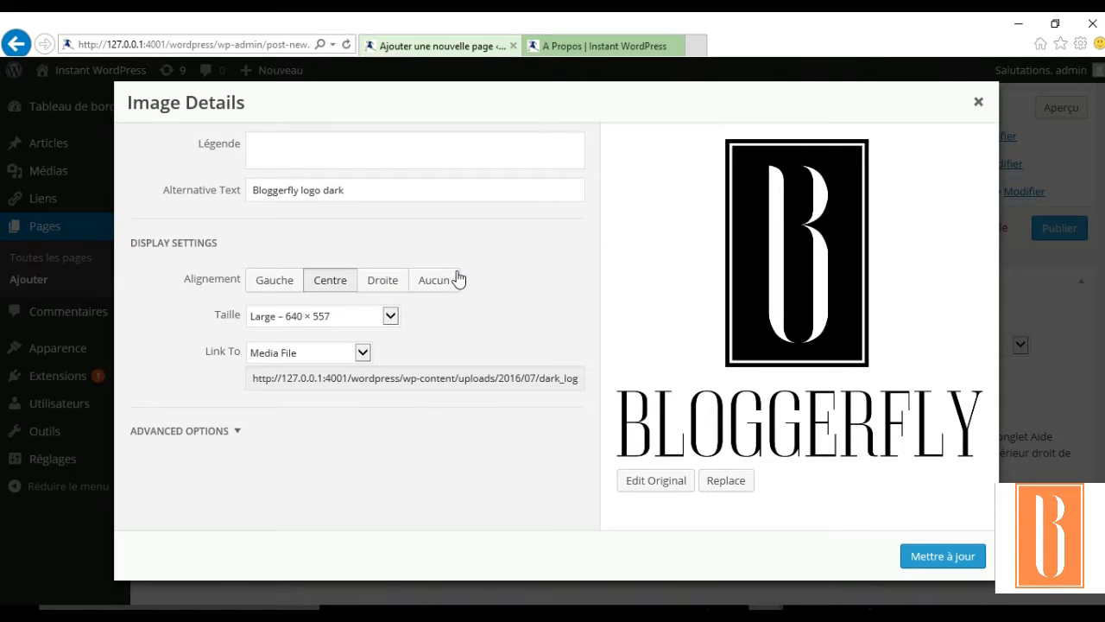
left_click(391, 317)
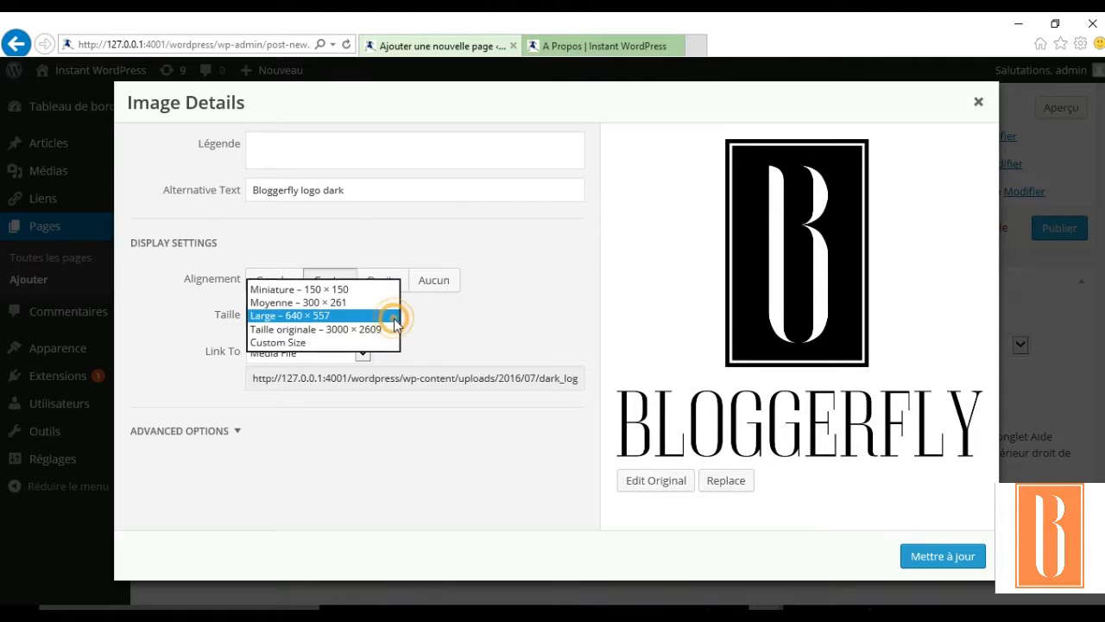
left_click(349, 312)
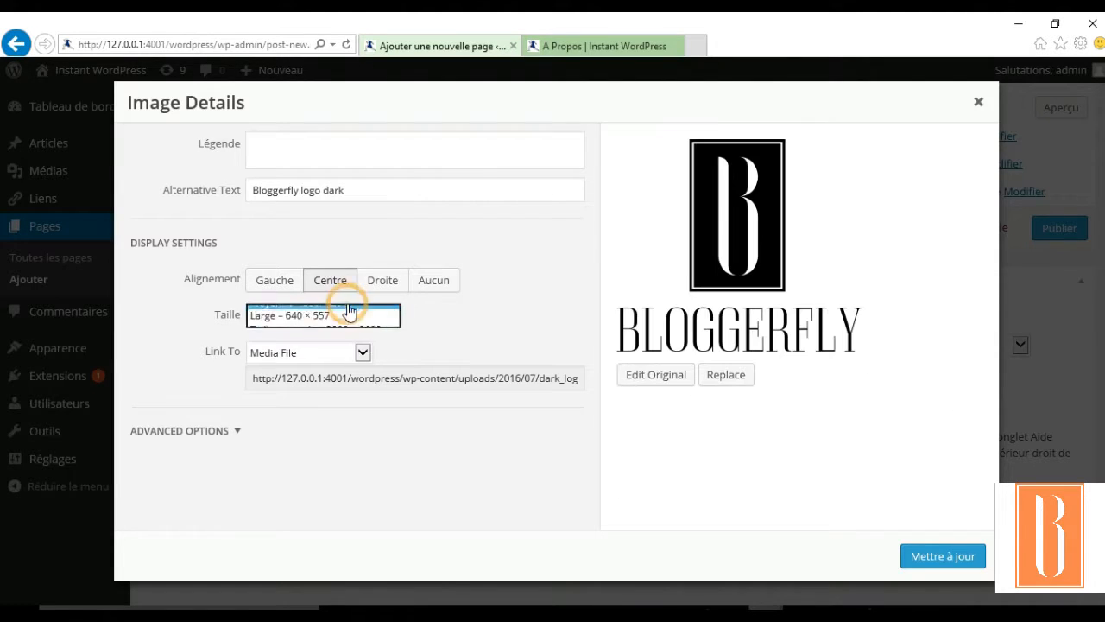
left_click(946, 558)
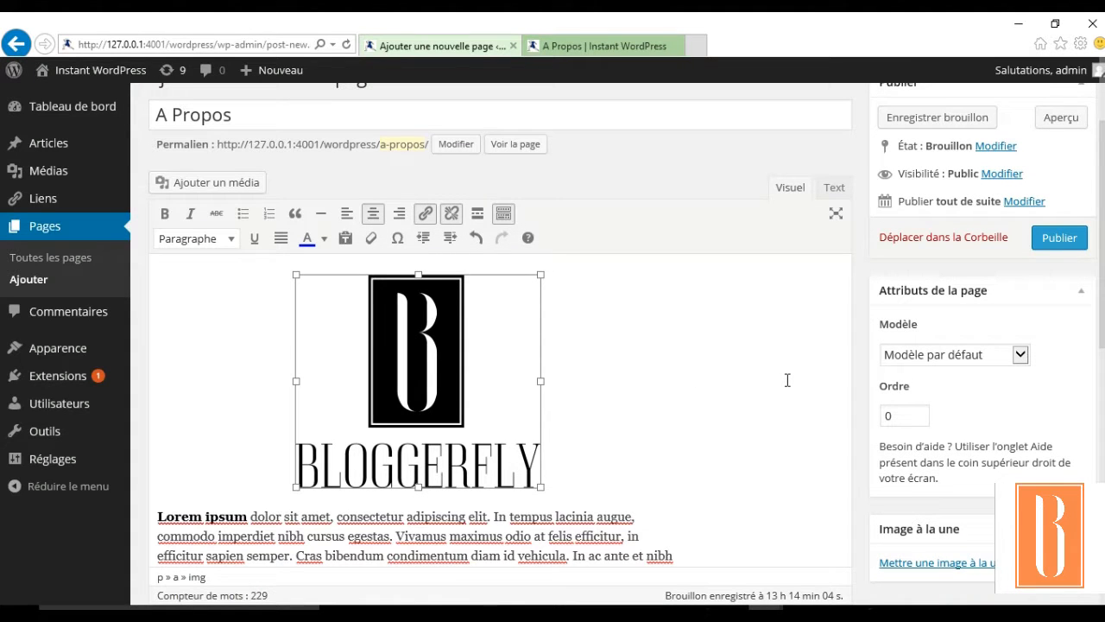
left_click(400, 335)
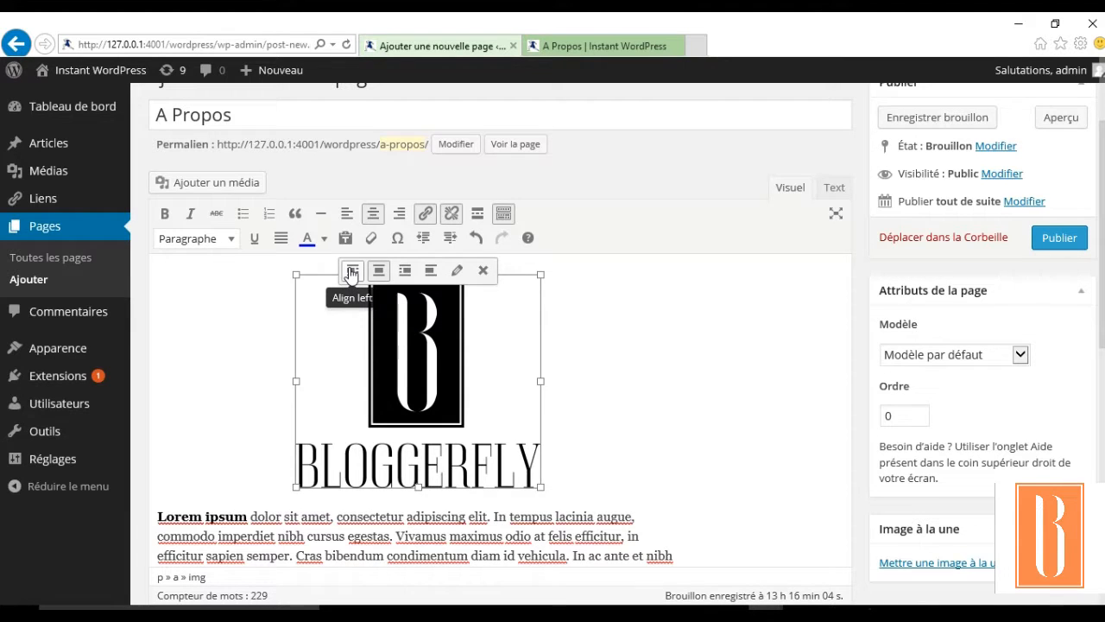
left_click(351, 271)
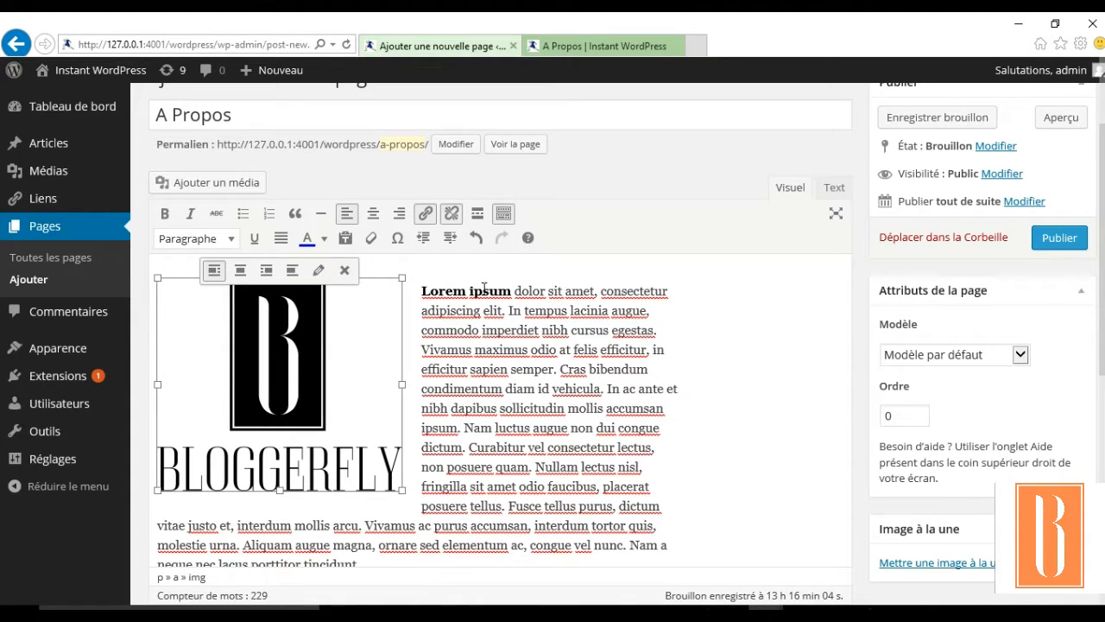
- Preview the "A Propos" page again and check how the text wraps around the smaller logo
left_click(1062, 118)
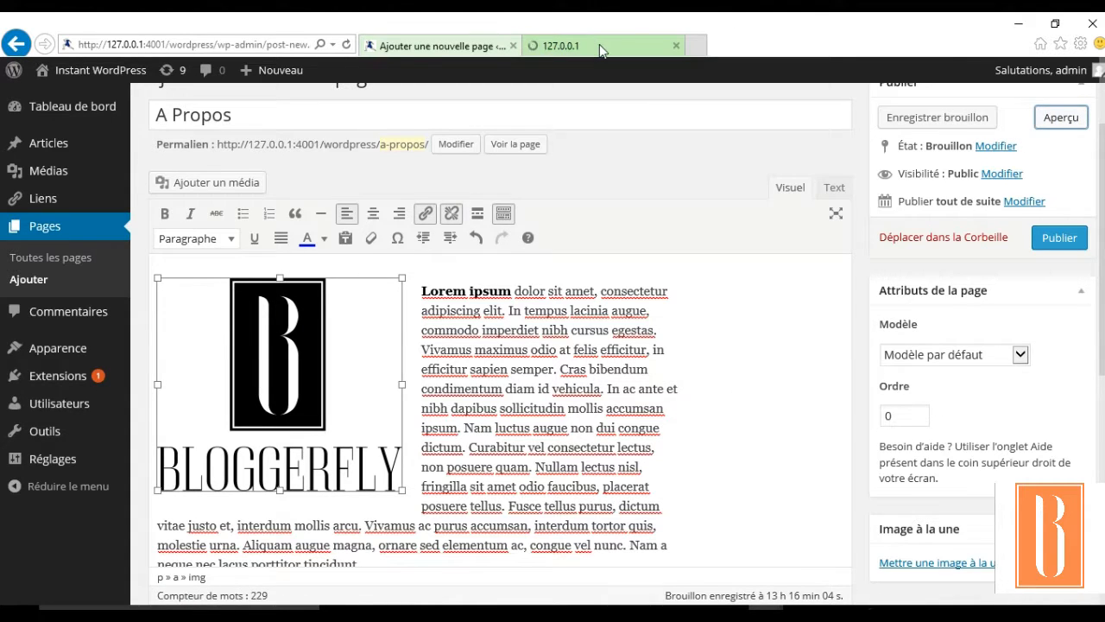
left_click(599, 44)
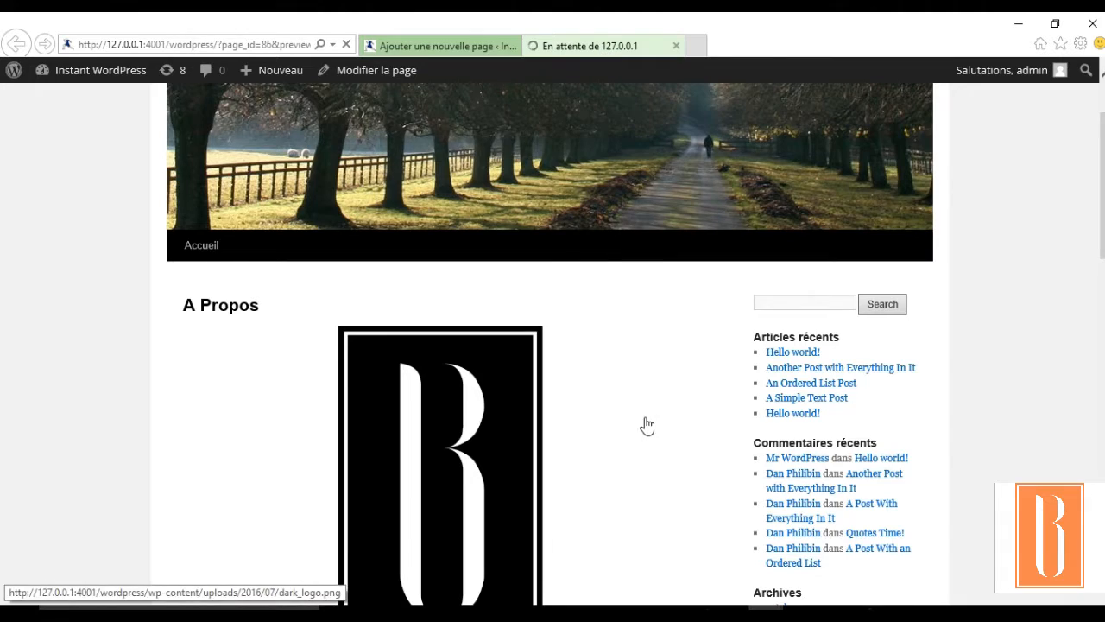
scroll(645, 418, "down", 5)
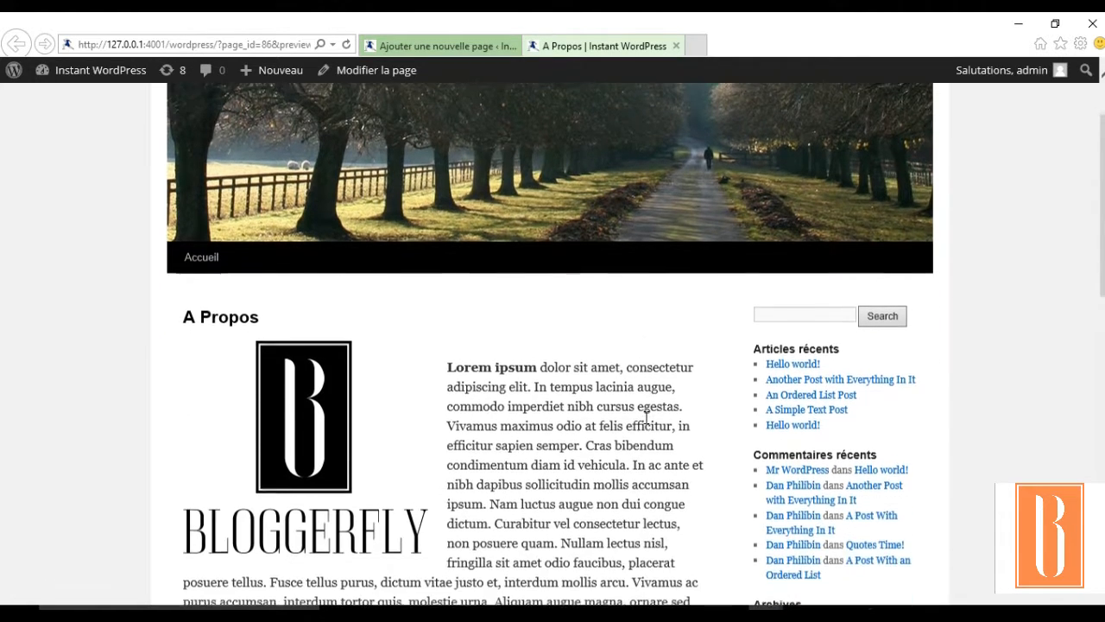
scroll(645, 423, "down", 2)
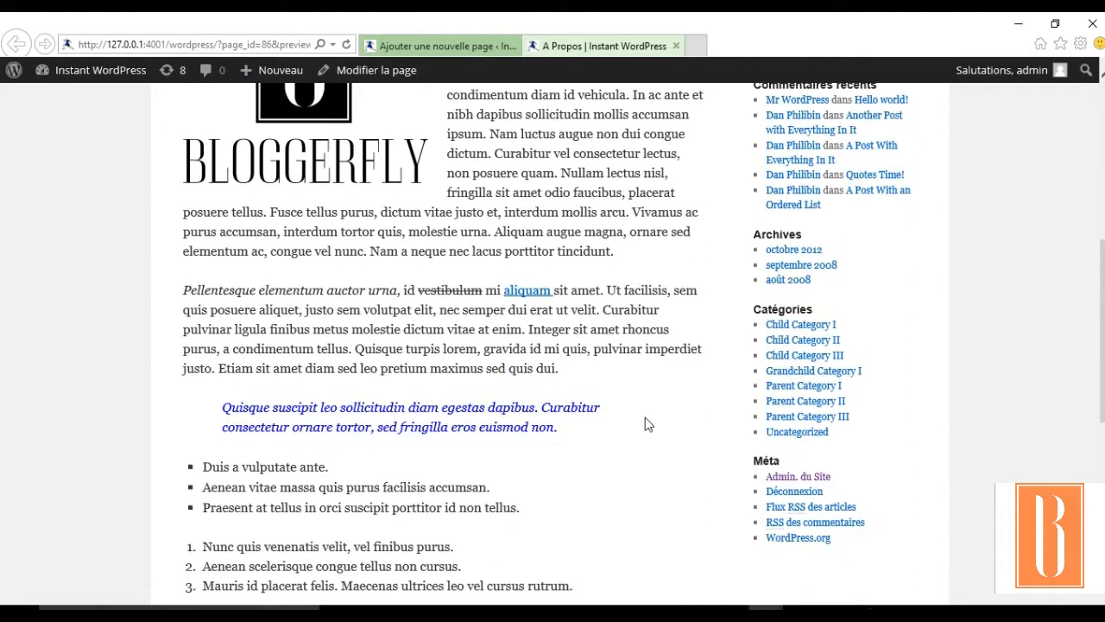
scroll(645, 423, "up", 2)
scroll(645, 423, "up", 5)
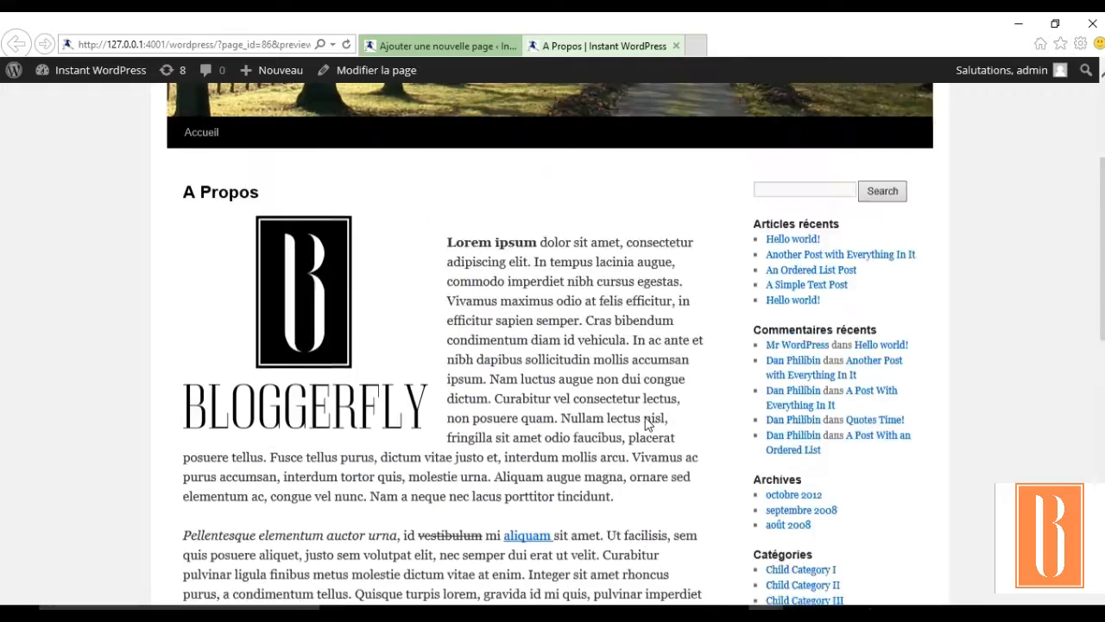
- Return to the editor, publish the "A Propos" page and look over its attributes and featured image settings
left_click(463, 46)
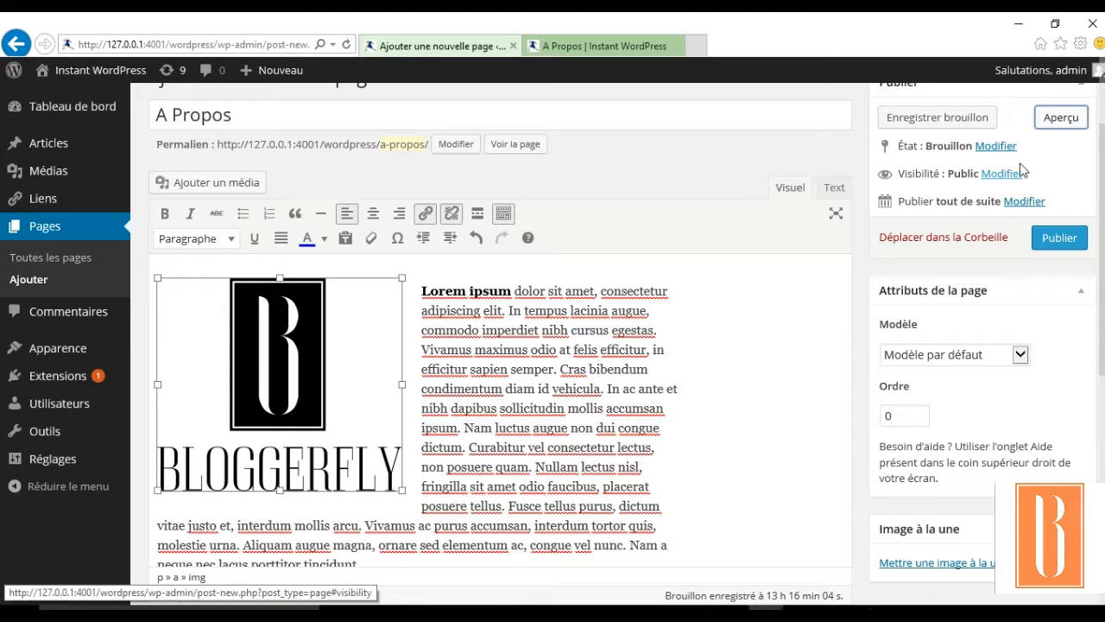
left_click(1058, 244)
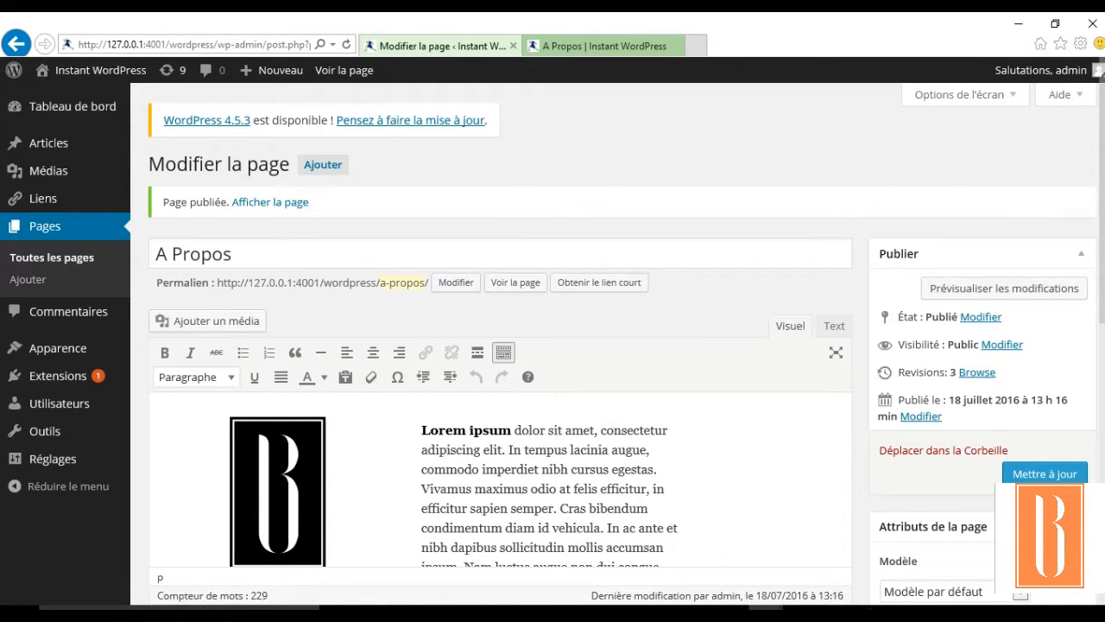
scroll(626, 345, "down", 2)
scroll(958, 553, "down", 5)
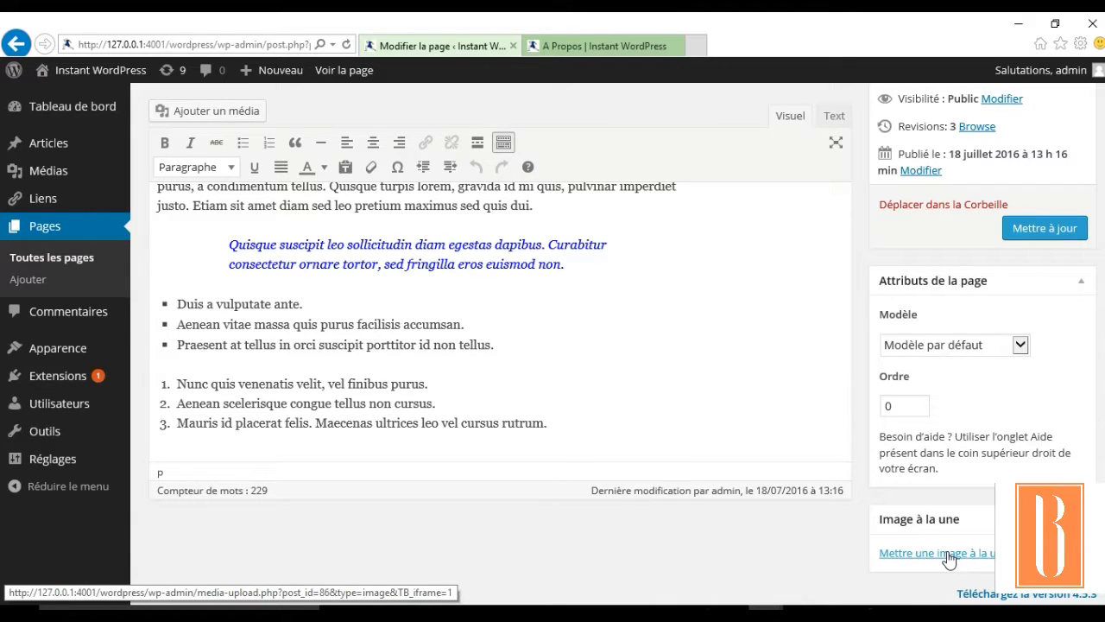
scroll(733, 488, "up", 3)
scroll(734, 491, "up", 5)
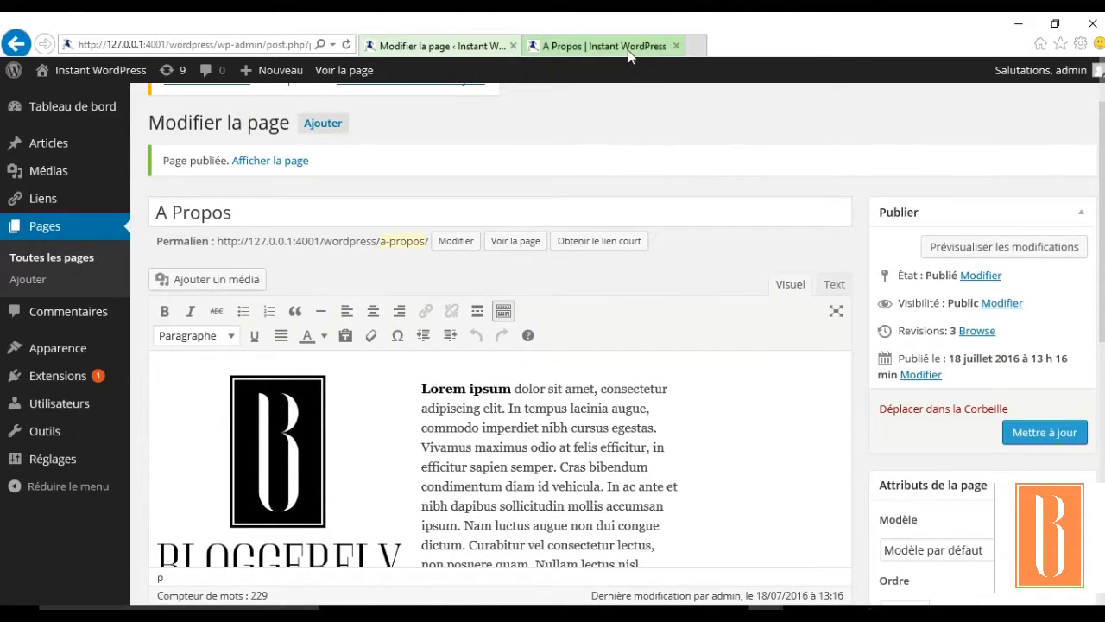
- Check the navigation bar in the page preview and create the site menu "Menu 1" with the Accueil and A Propos items
left_click(628, 50)
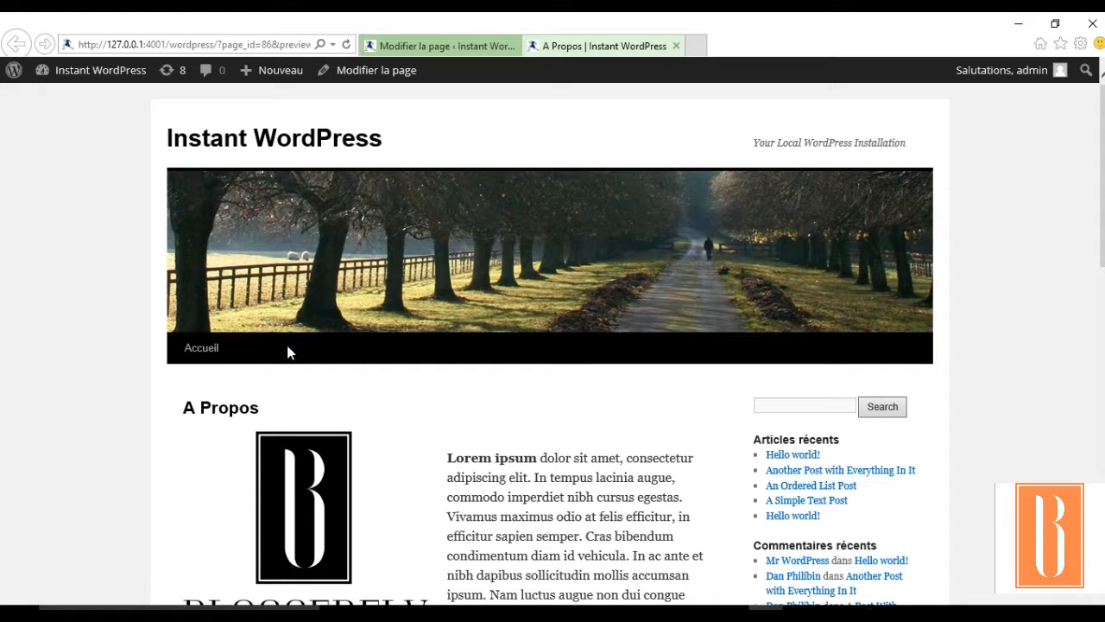
left_click(448, 43)
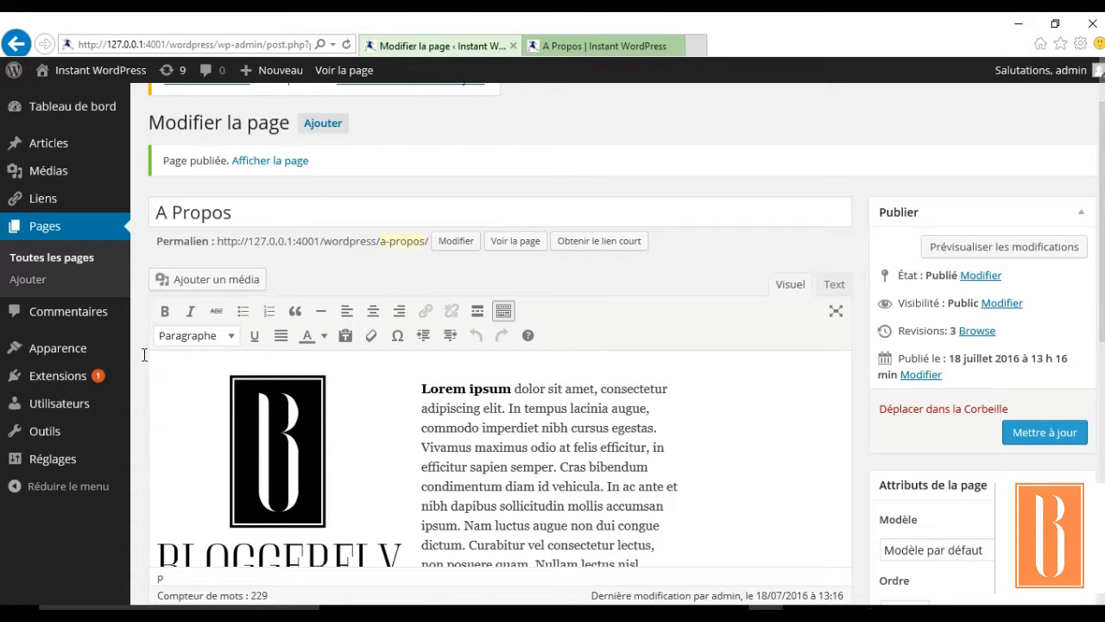
mouse_move(71, 354)
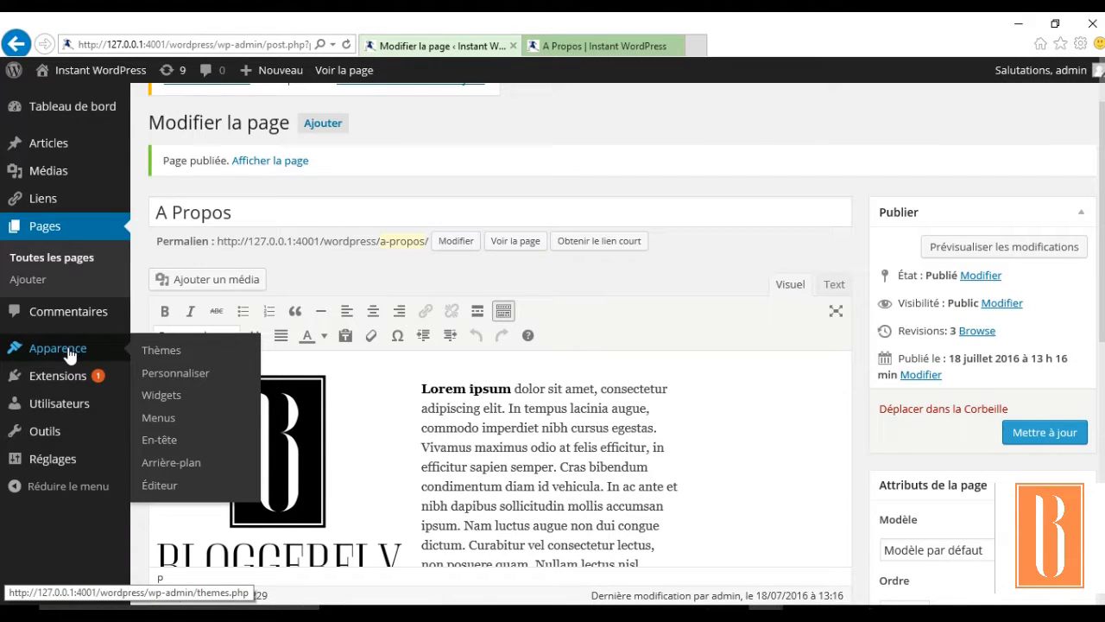
left_click(161, 419)
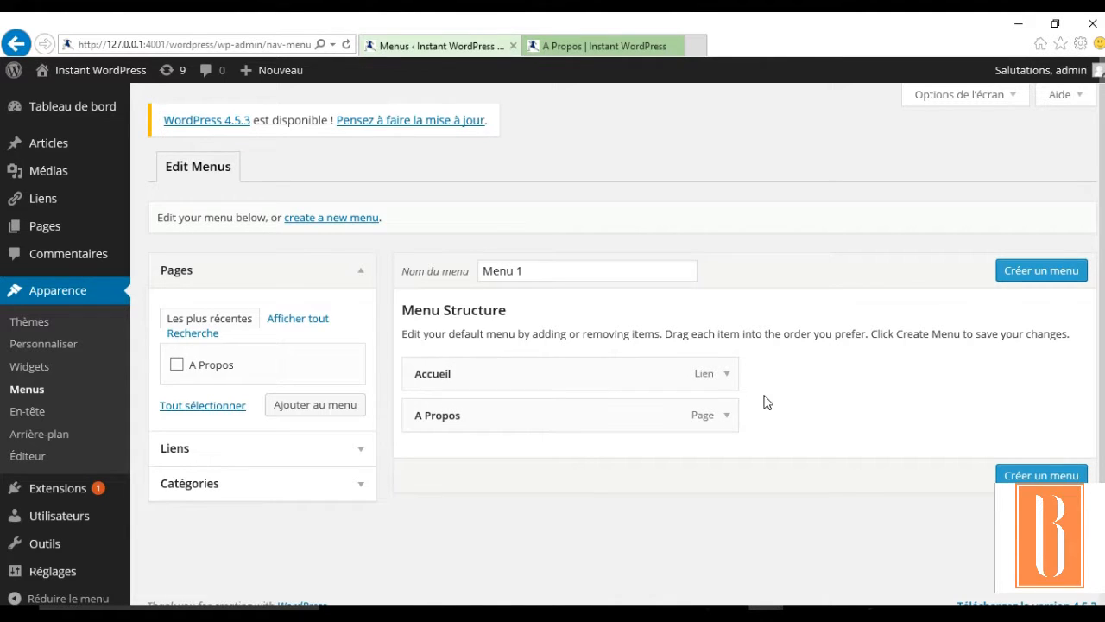
left_click(1042, 272)
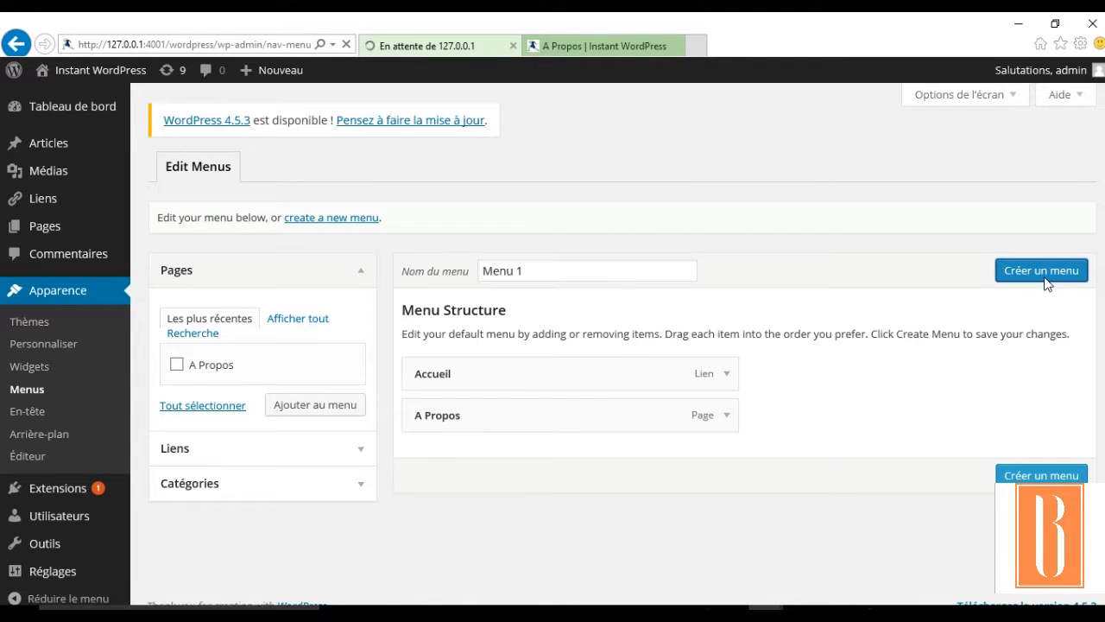
scroll(665, 447, "down", 1)
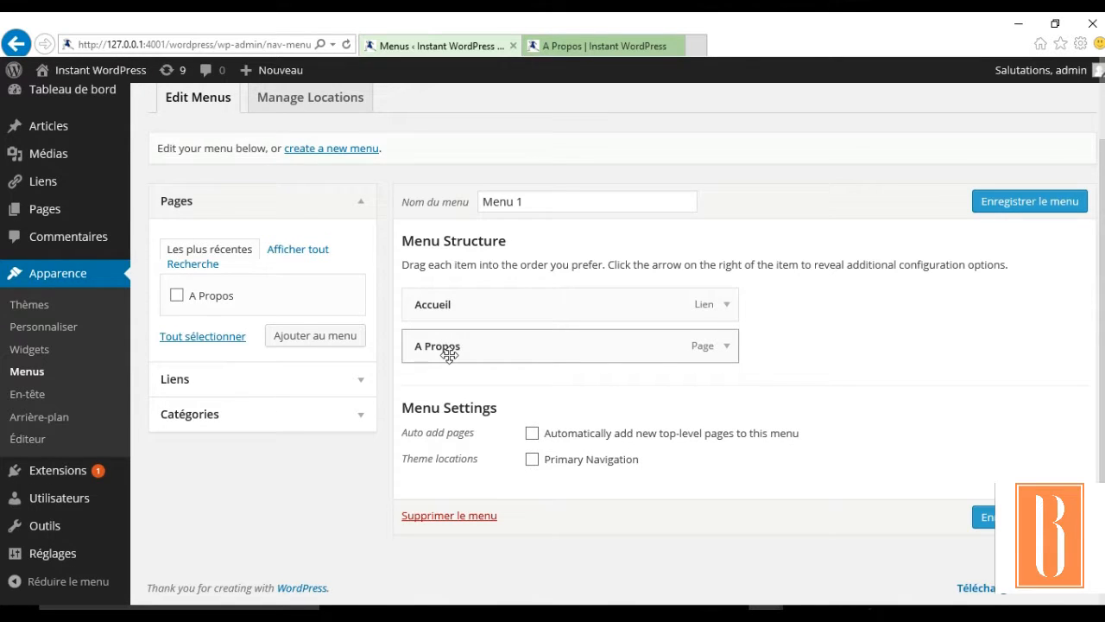
- Save the menu "Menu 1" and reload the "A Propos" page preview to check the site's navigation bar
left_click(984, 516)
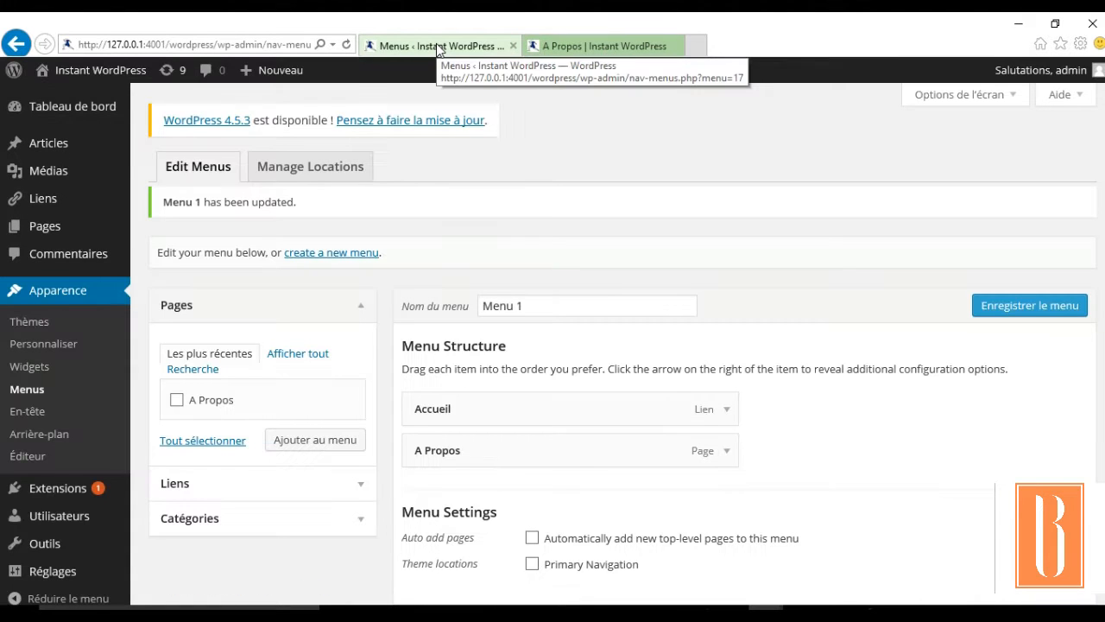
left_click(578, 47)
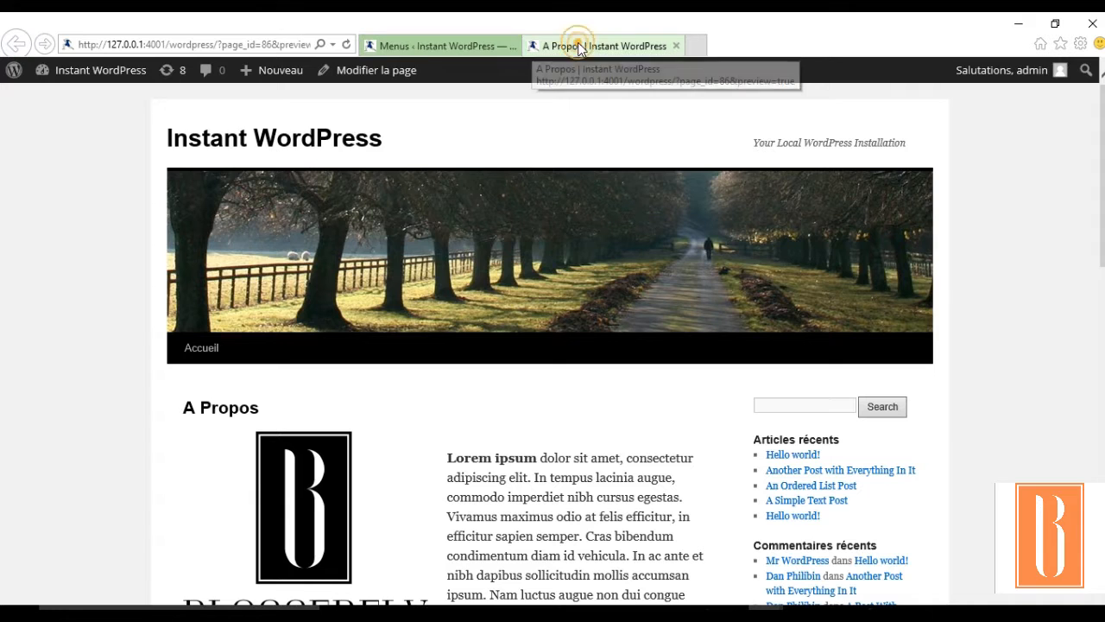
left_click(346, 46)
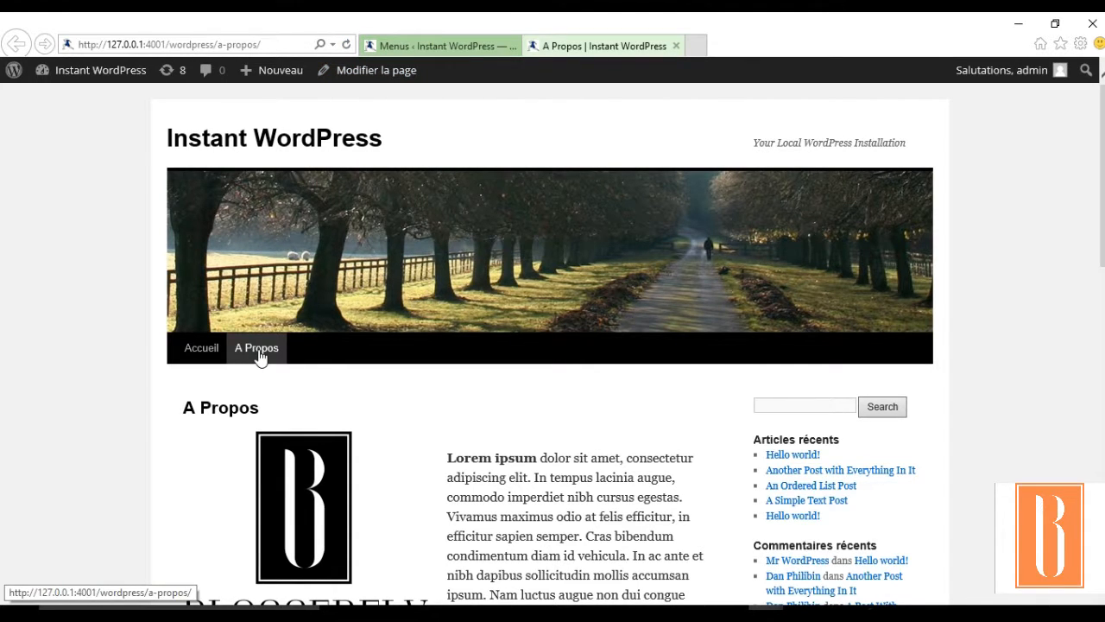
- Open the Accueil page from the site's navigation bar and look through its list of posts
left_click(203, 352)
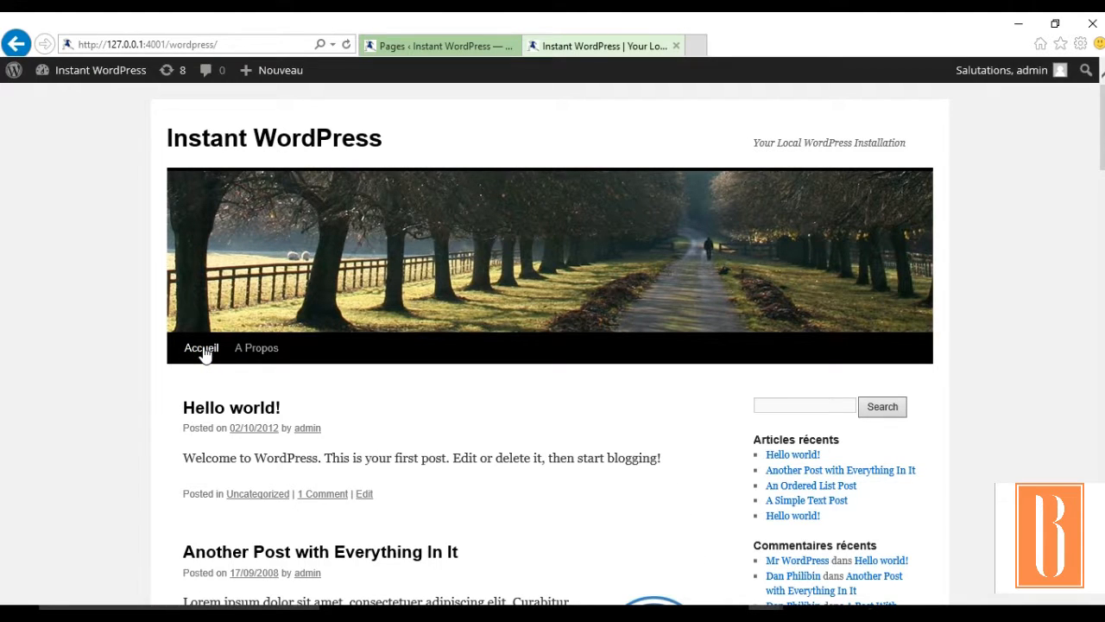
scroll(114, 496, "down", 1)
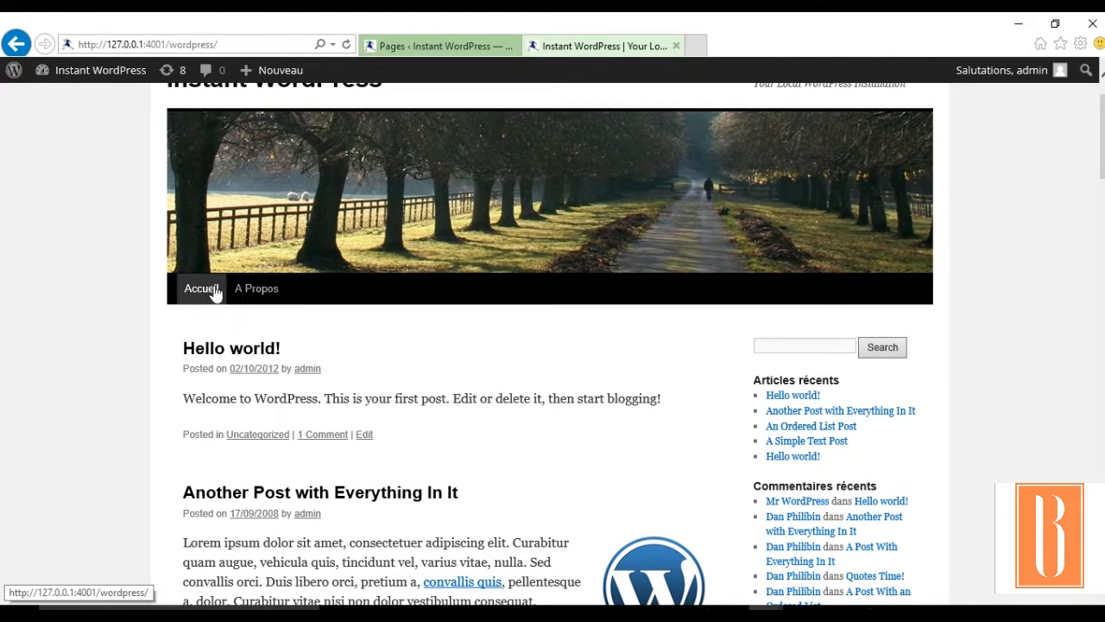
scroll(156, 462, "down", 2)
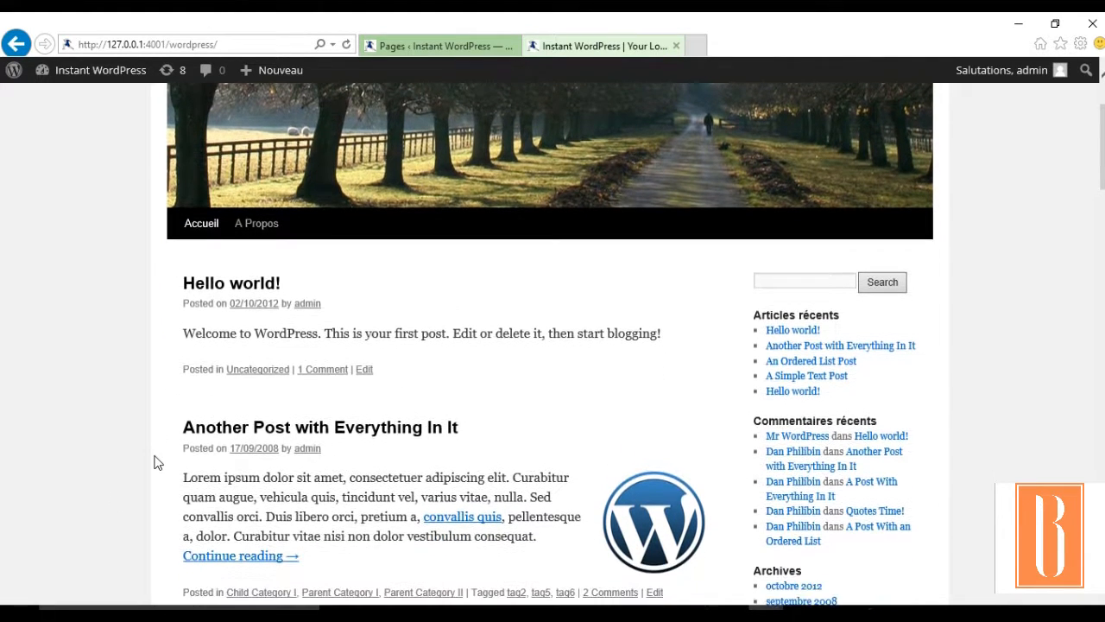
scroll(155, 462, "down", 8)
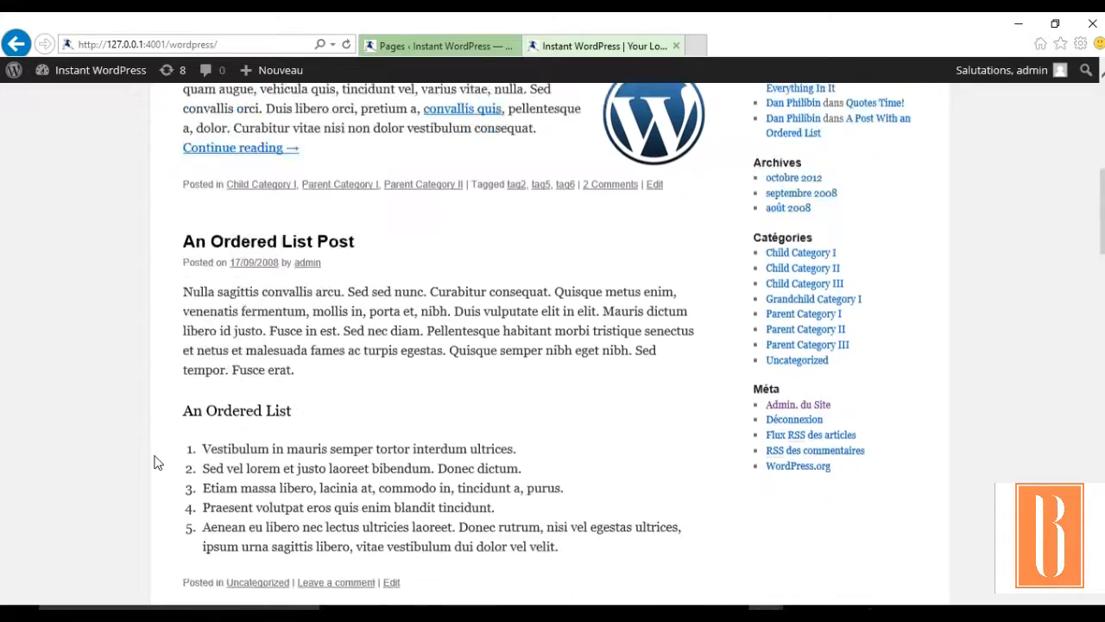
scroll(155, 462, "down", 10)
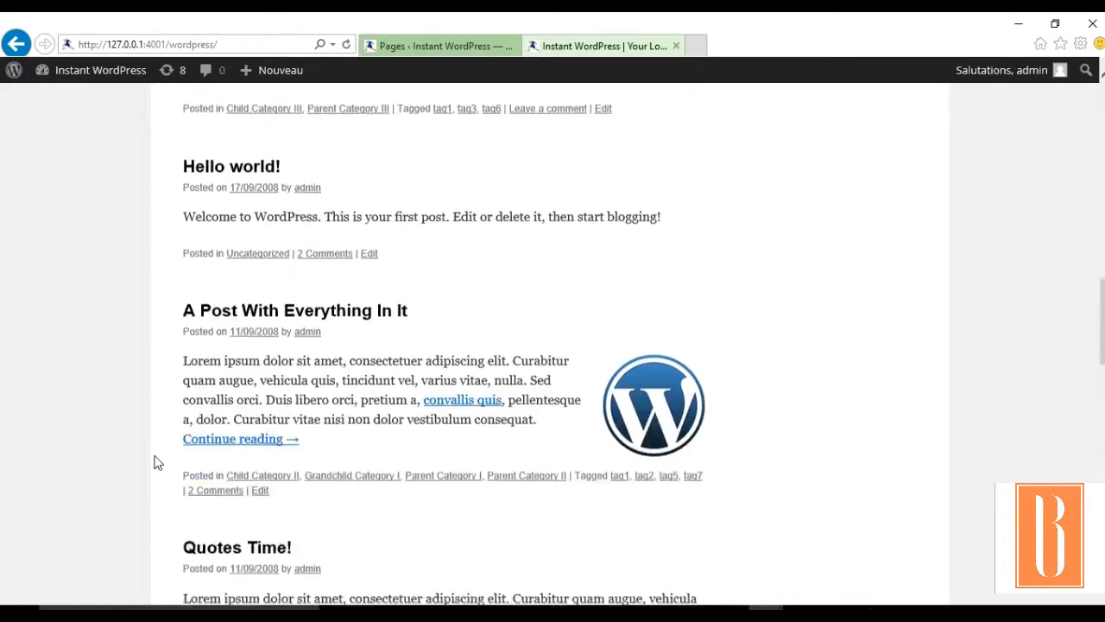
scroll(156, 462, "down", 6)
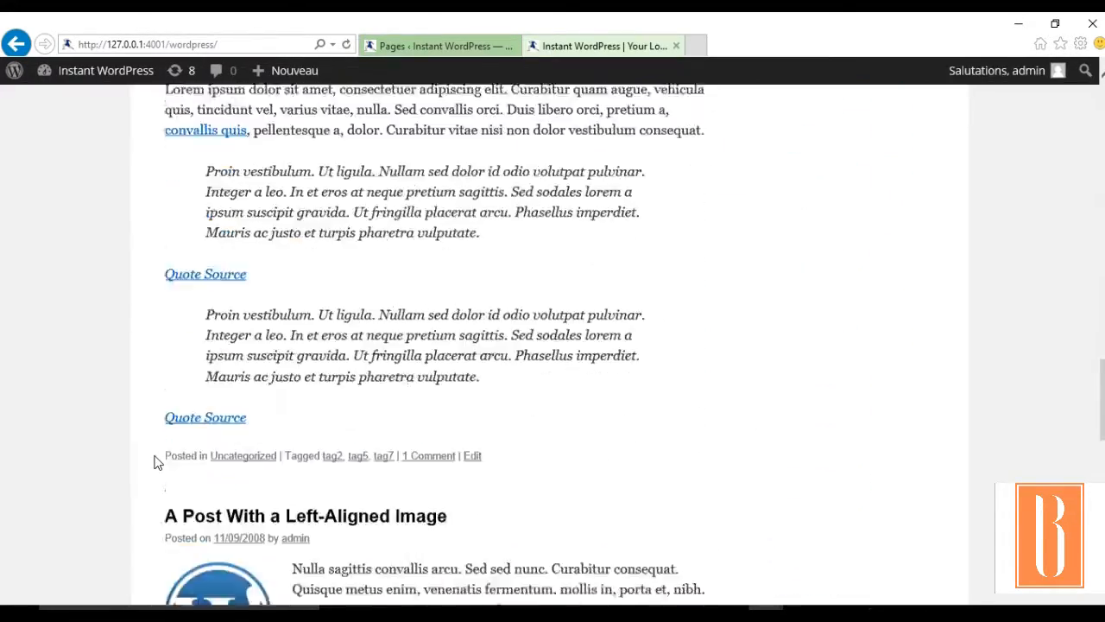
scroll(159, 322, "up", 15)
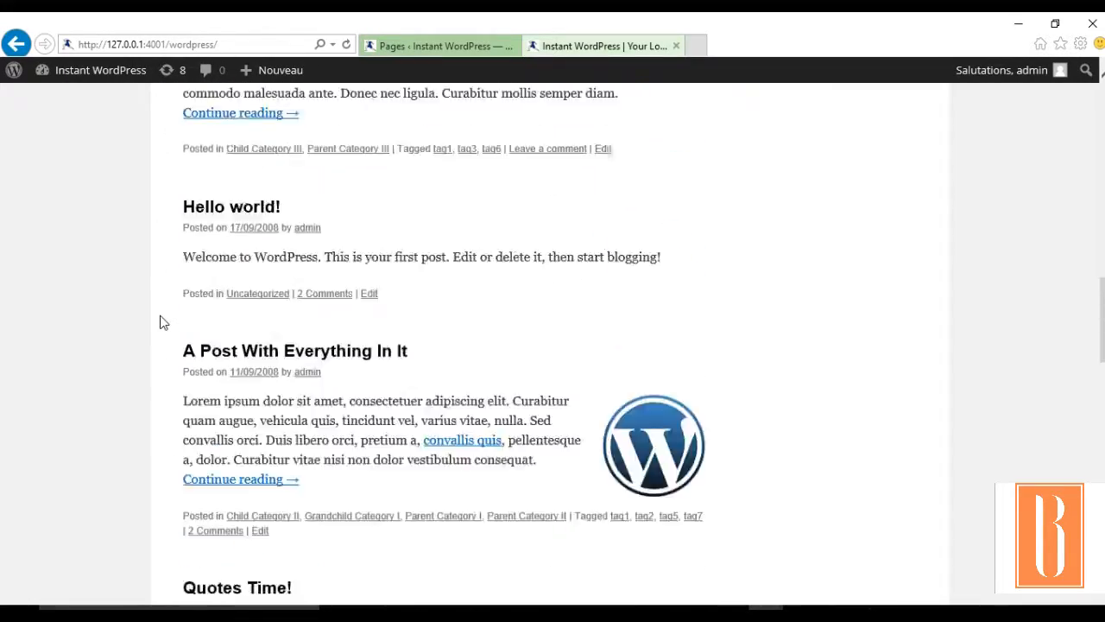
scroll(160, 322, "up", 9)
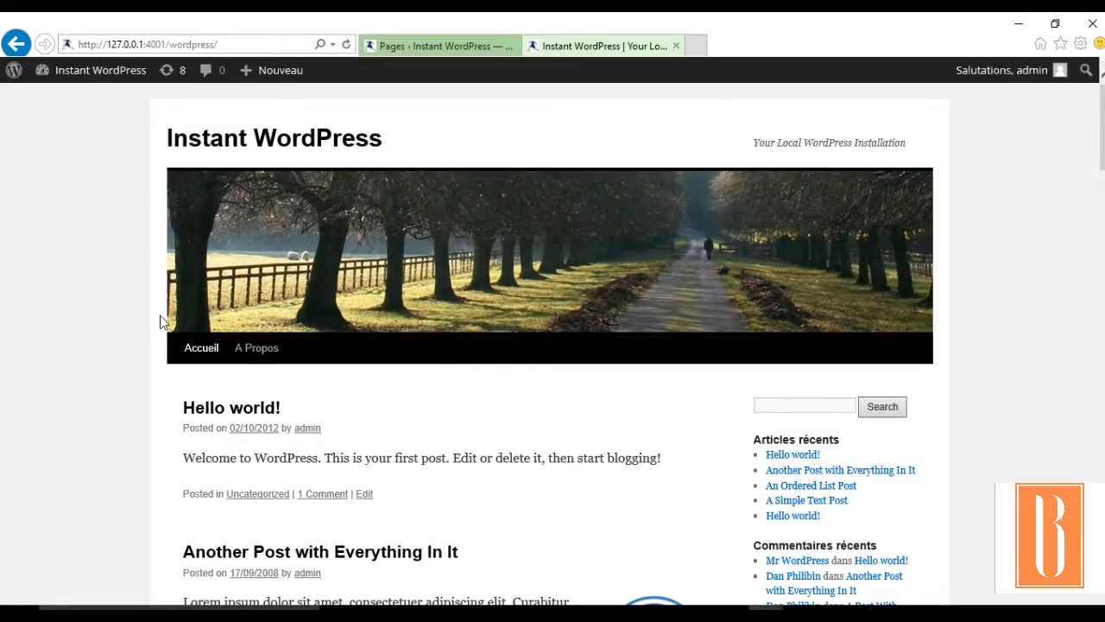